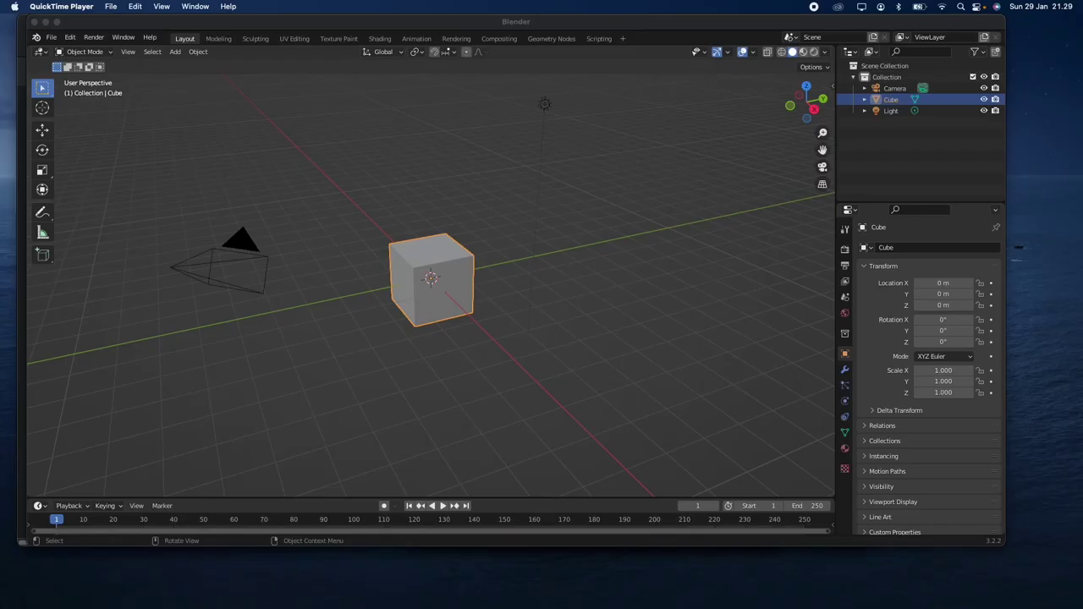
Switch the default cube scene to Top Orthographic view
click(807, 88)
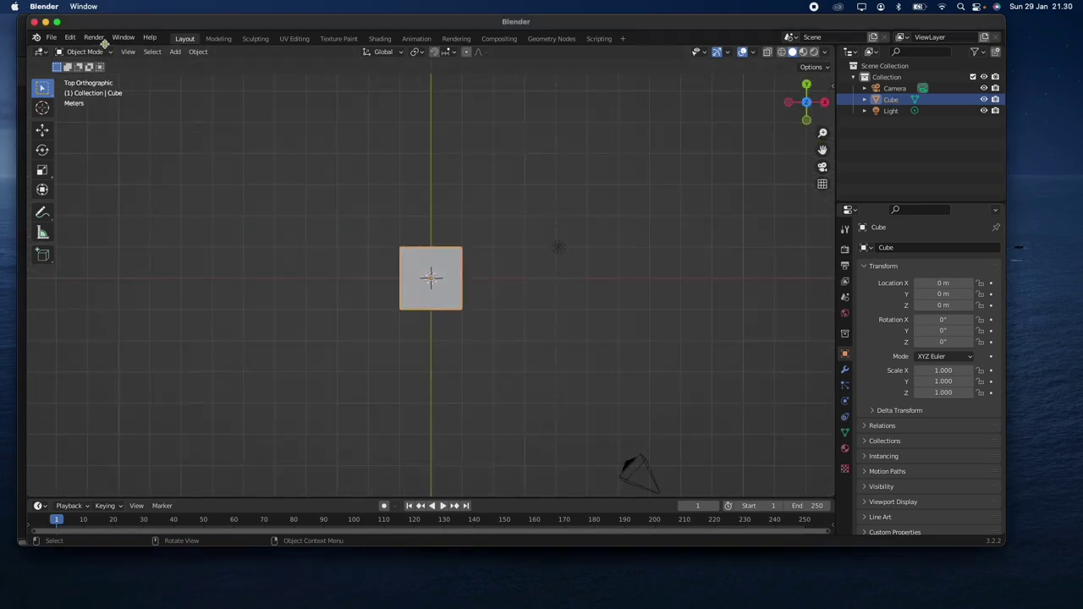
Add oz 2.jpeg from the Desktop as a reference image
click(176, 52)
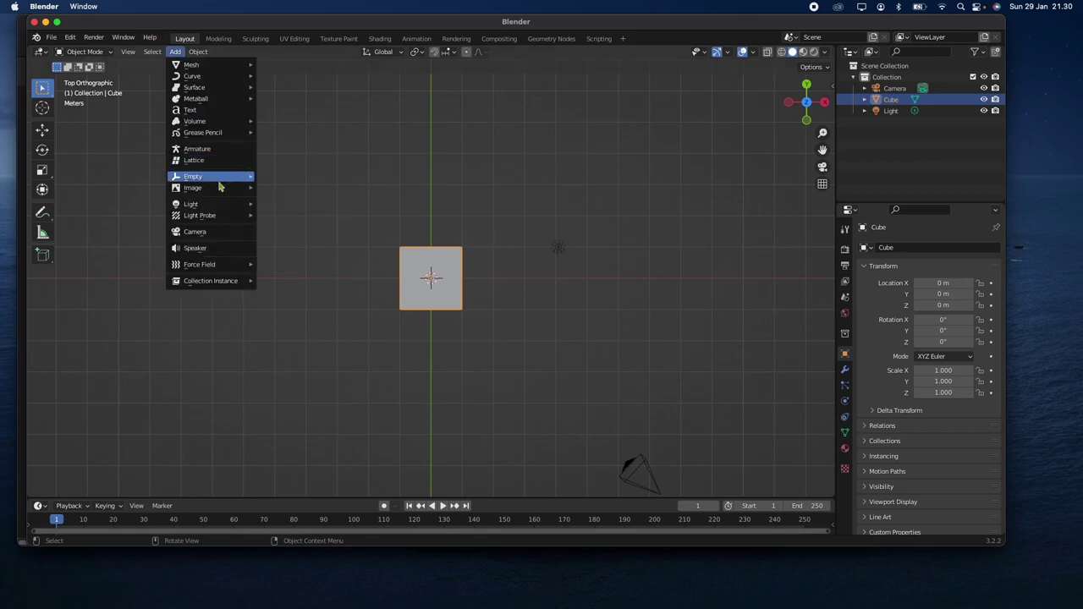
mouse_move(218, 187)
click(289, 187)
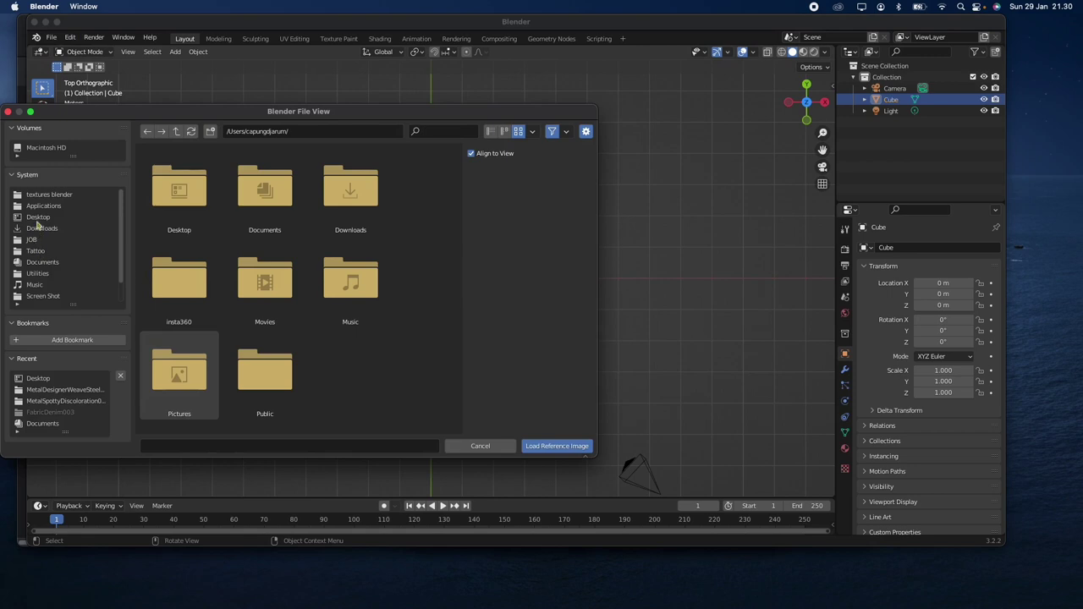
click(38, 217)
scroll(179, 284, down, 6)
scroll(184, 272, down, 4)
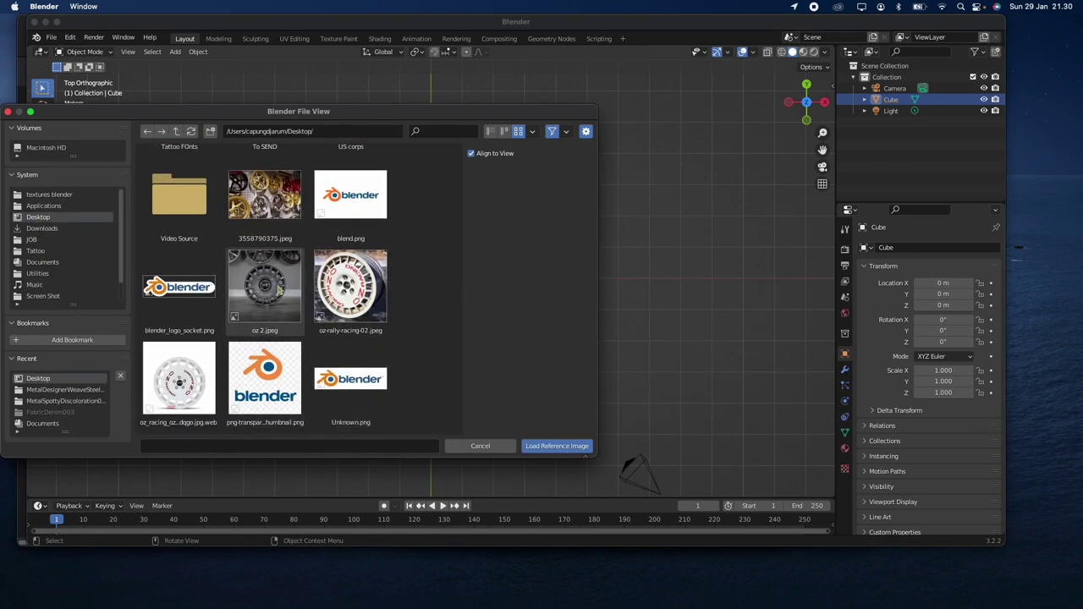
double_click(278, 290)
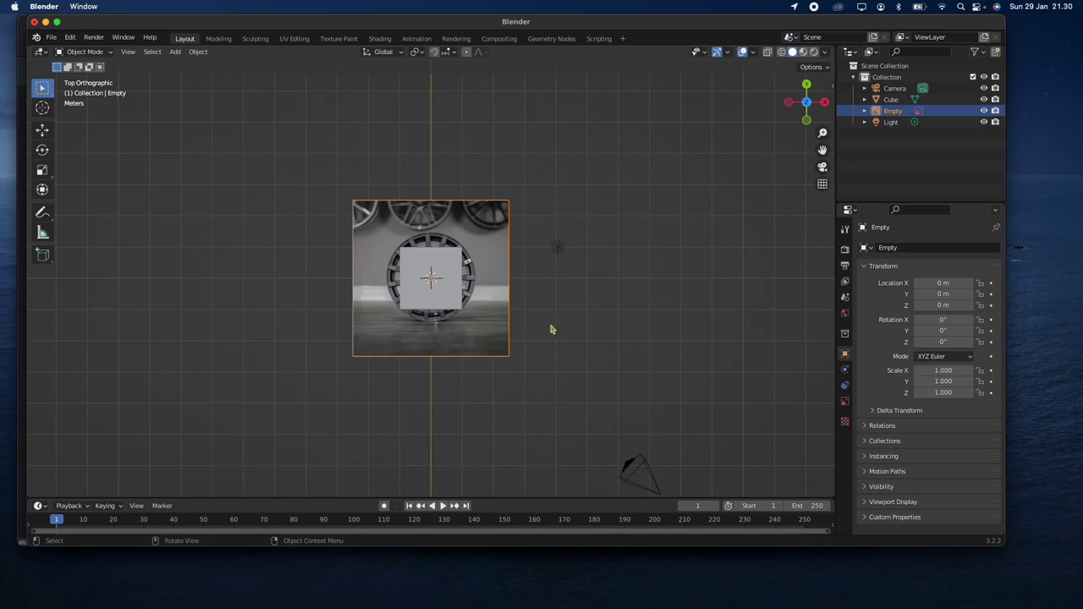
Zoom in and enable X-ray so the wheel photo shows through the cube
scroll(512, 290, up, 5)
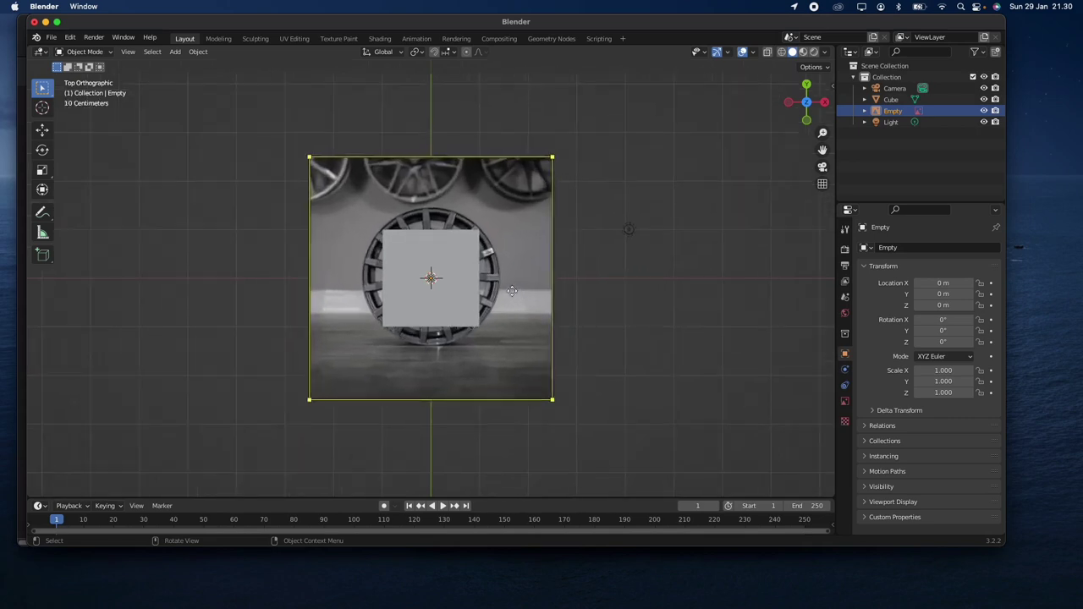
scroll(499, 285, up, 2)
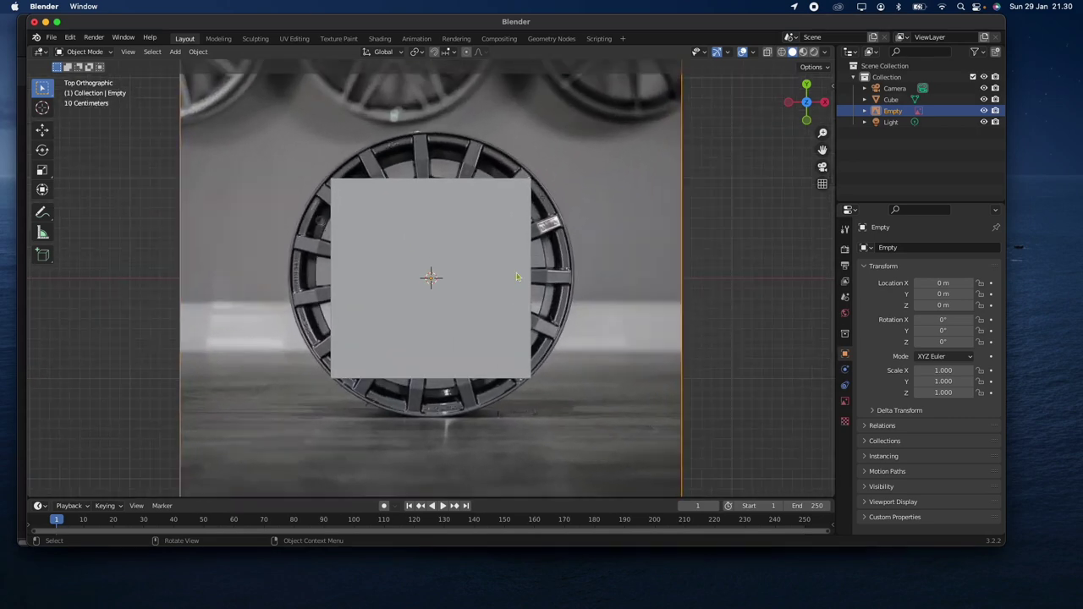
scroll(518, 277, up, 1)
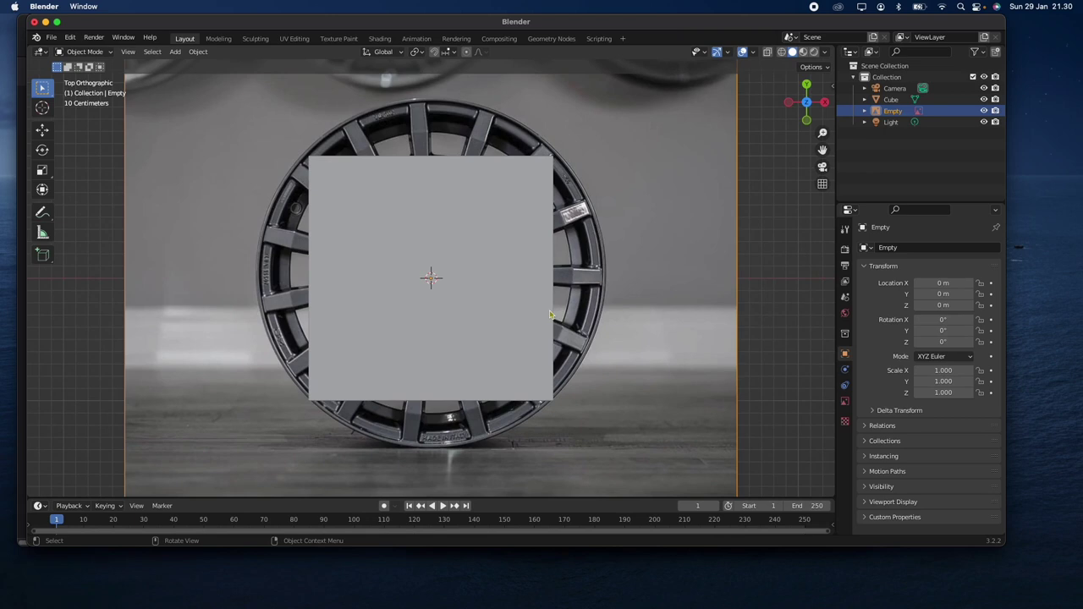
click(767, 51)
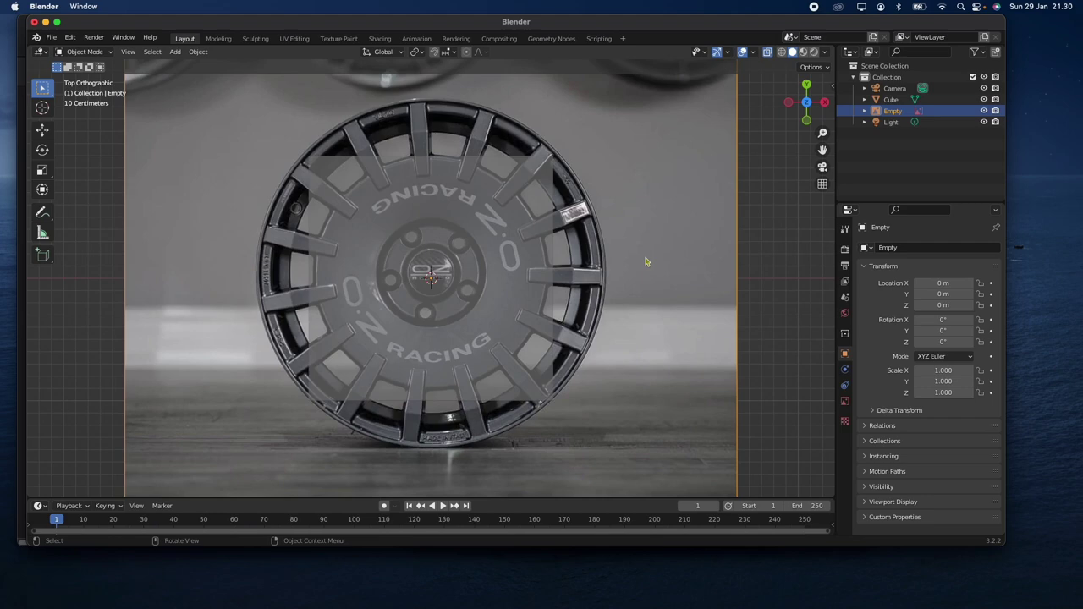
Return to top view and begin rotating the reference image
scroll(646, 262, up, 10)
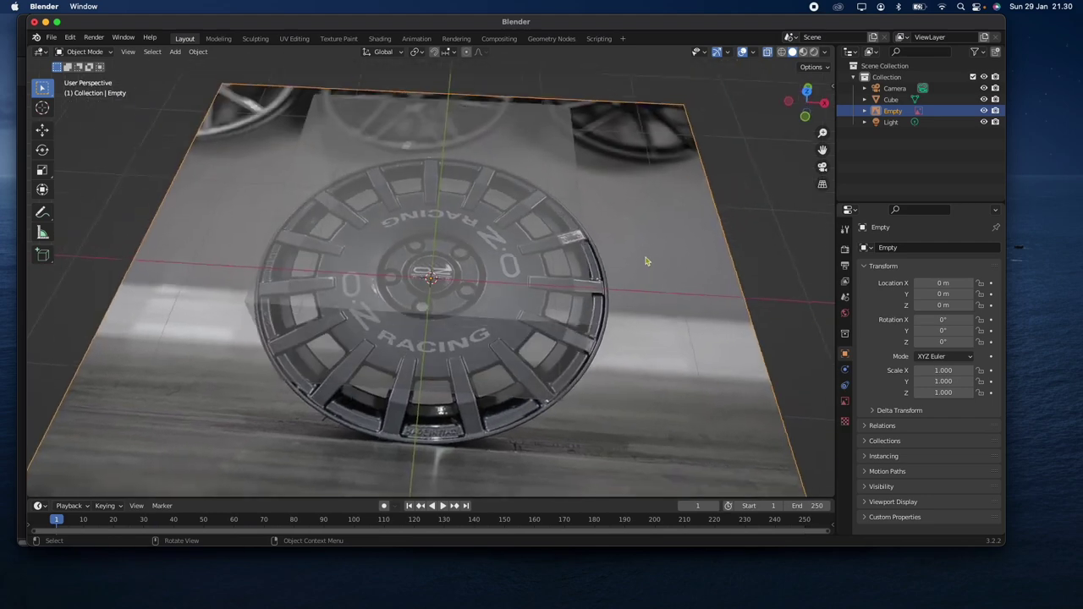
scroll(645, 261, down, 10)
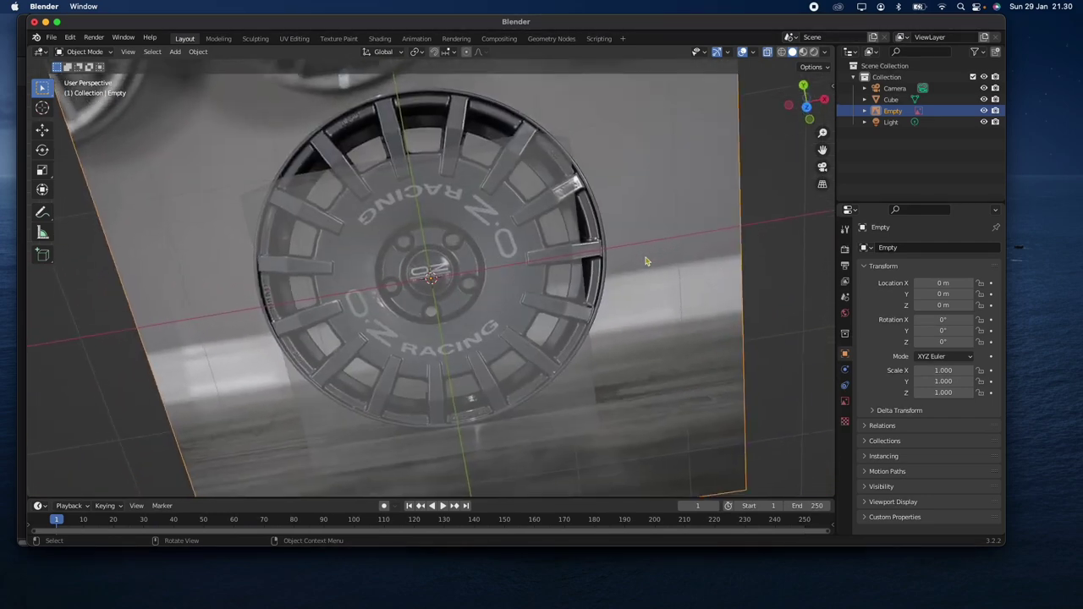
scroll(646, 261, up, 10)
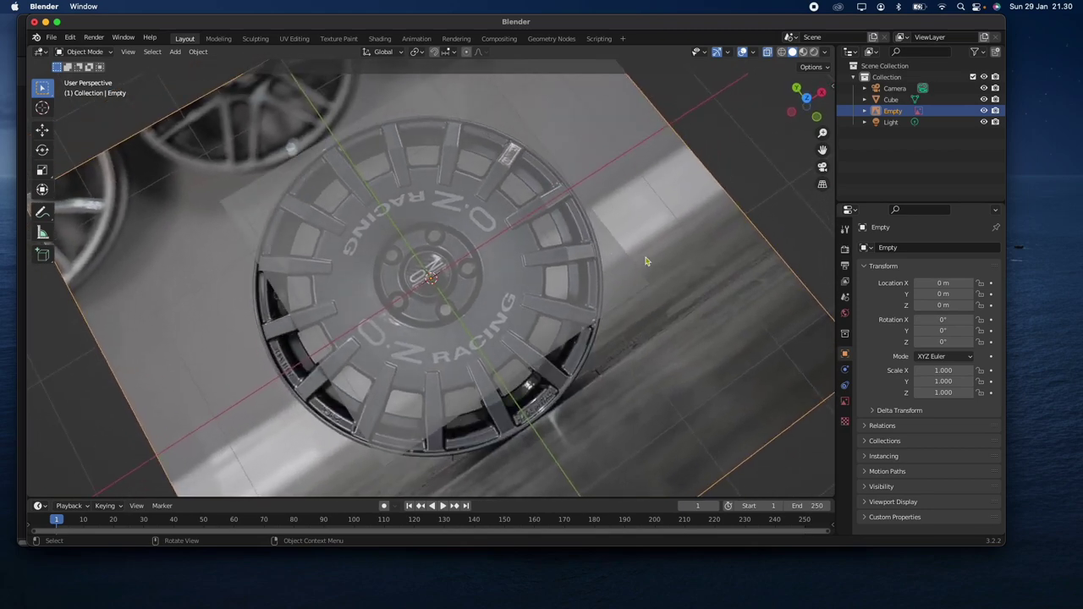
scroll(646, 262, down, 10)
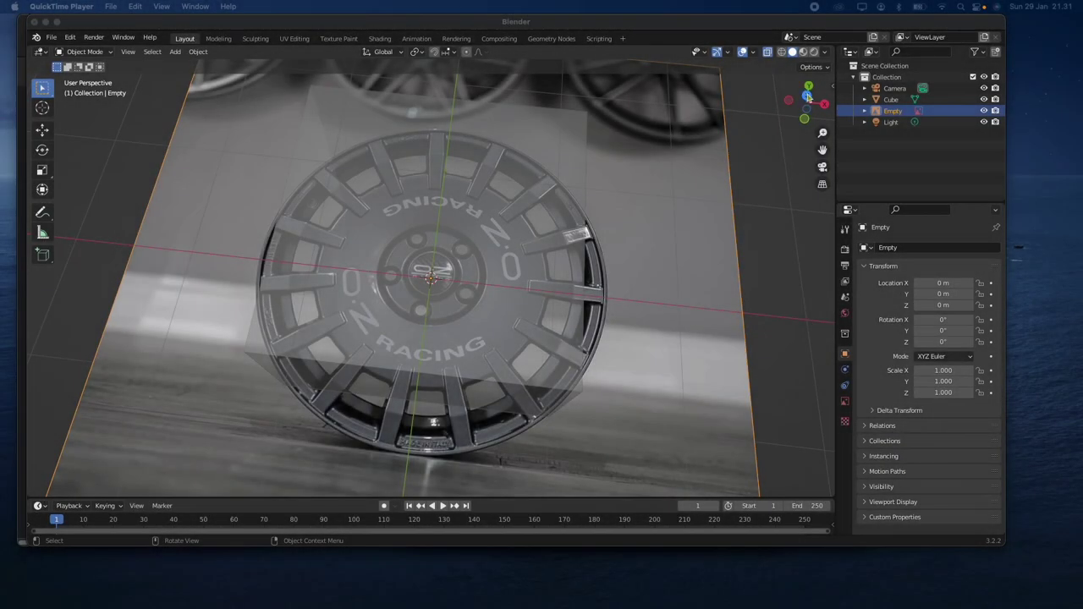
click(807, 96)
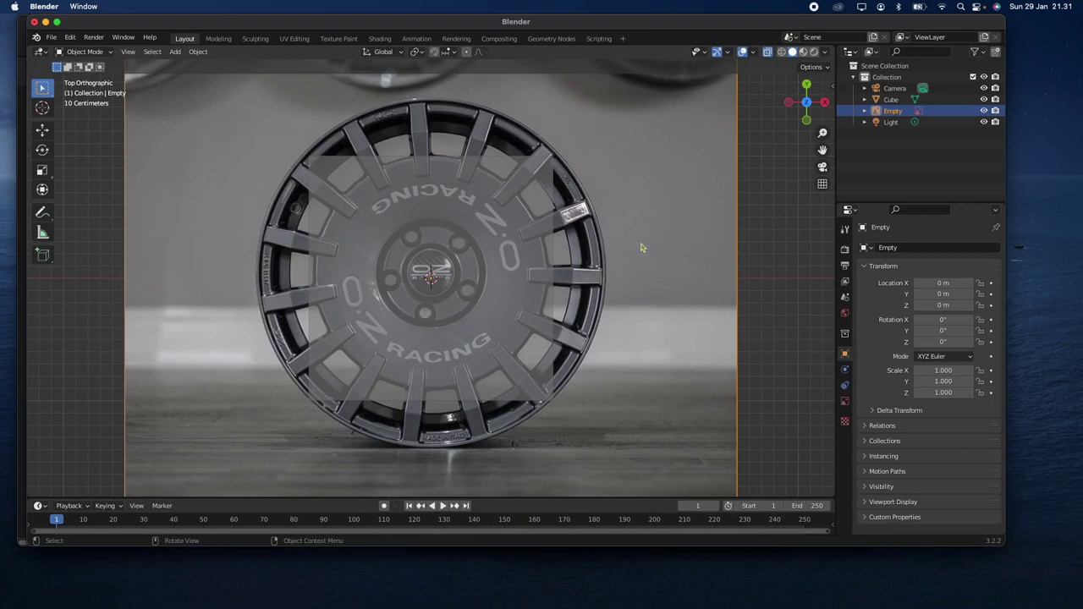
key(r)
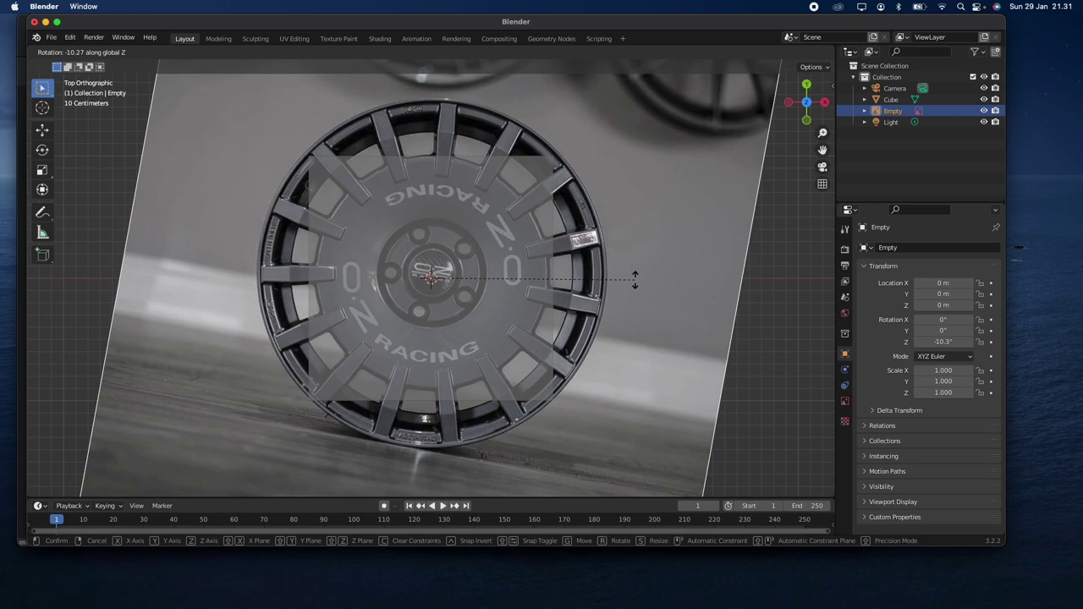
Confirm the reference image rotation at -10.3° around Z
click(635, 282)
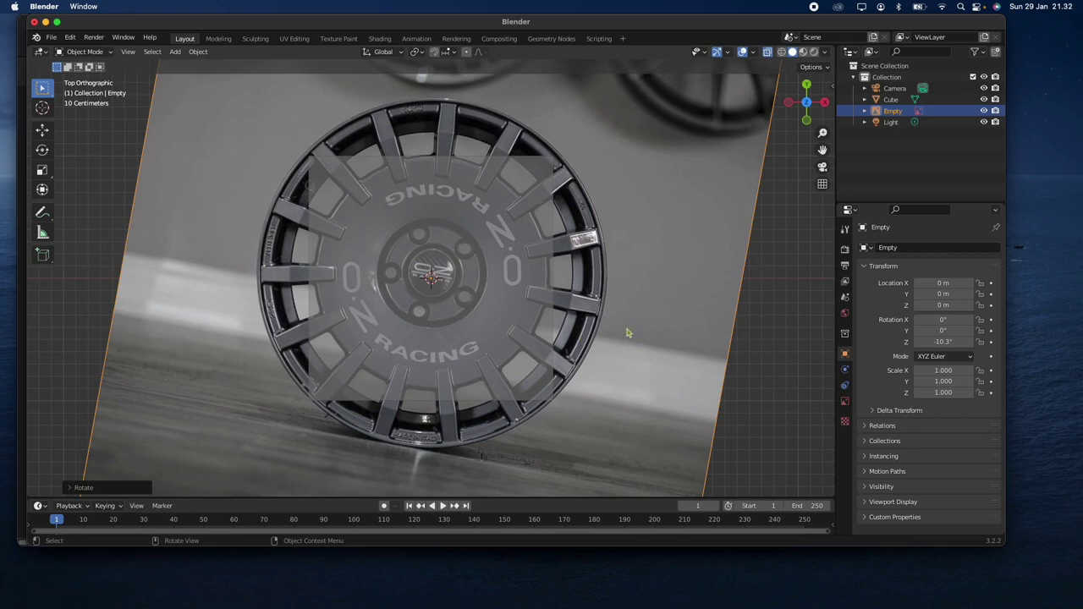
scroll(627, 333, down, 10)
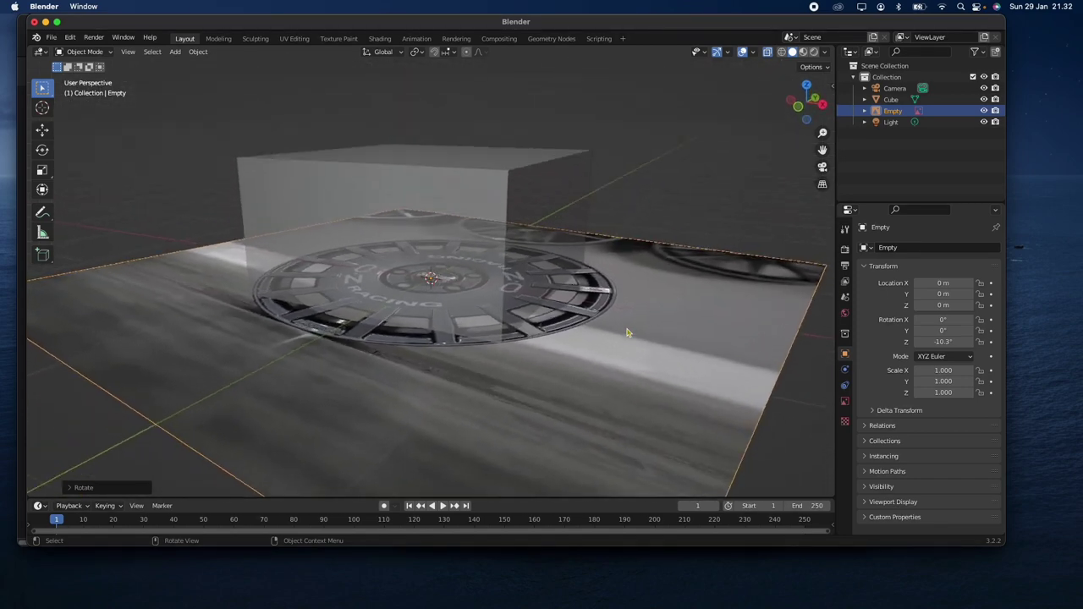
Select the cube and switch it into Edit Mode
scroll(627, 332, up, 10)
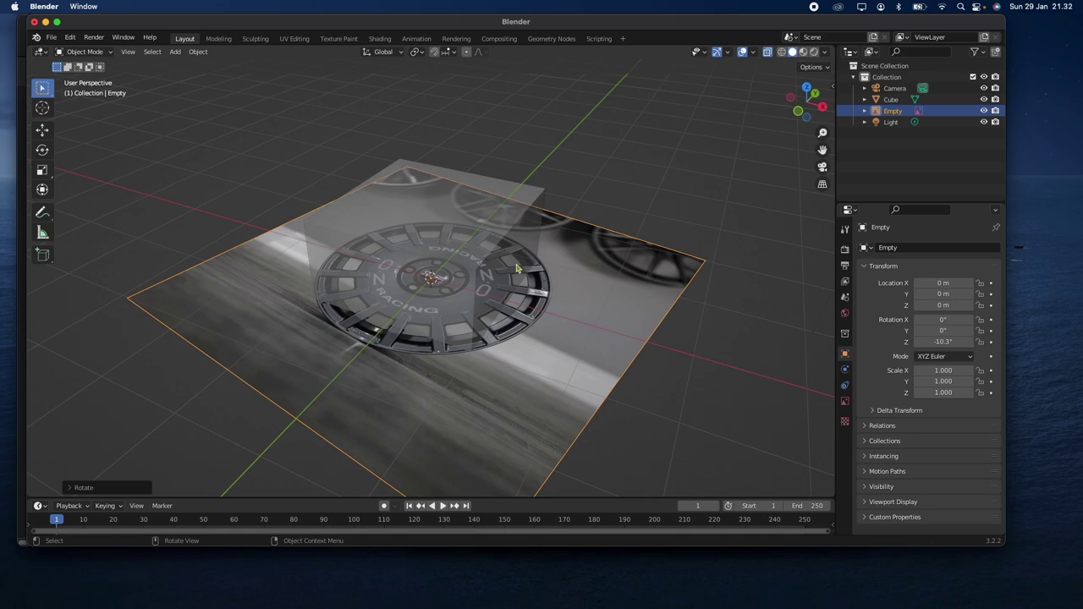
scroll(516, 267, down, 3)
scroll(516, 267, down, 3)
scroll(511, 267, up, 8)
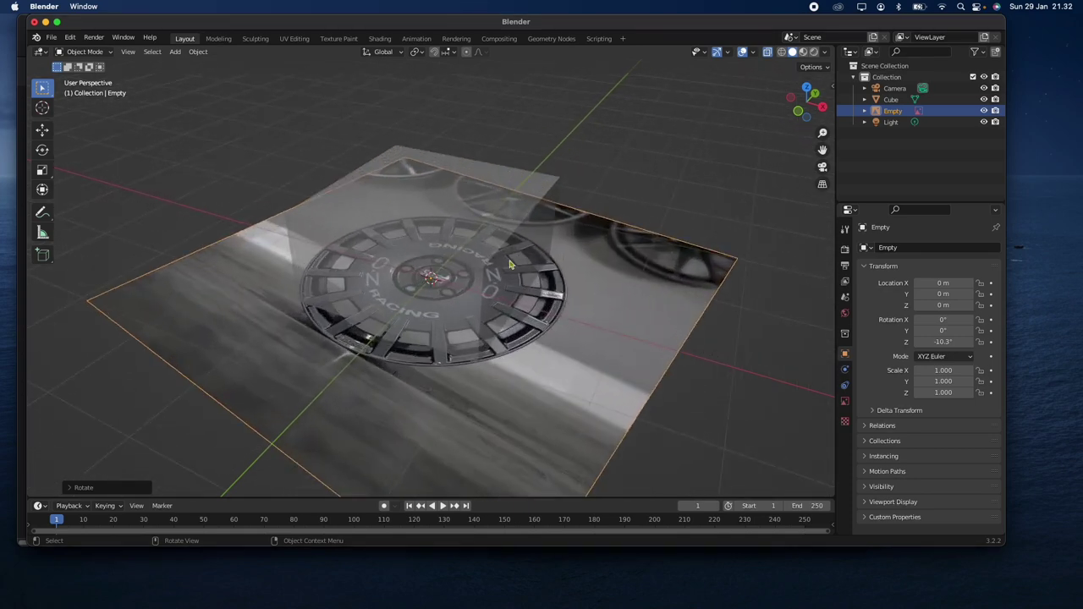
click(98, 54)
click(100, 67)
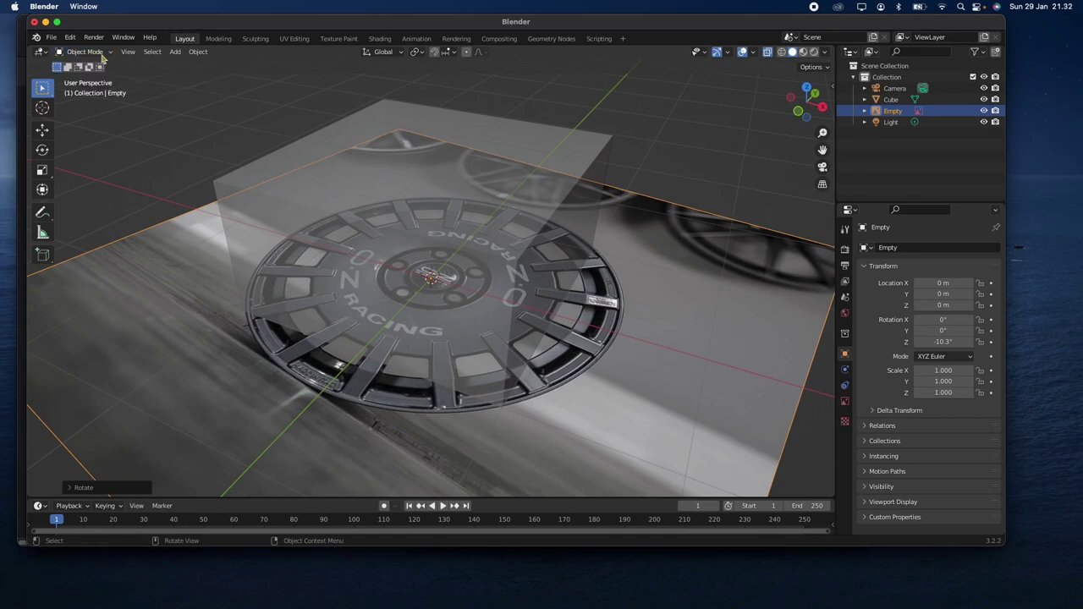
click(305, 165)
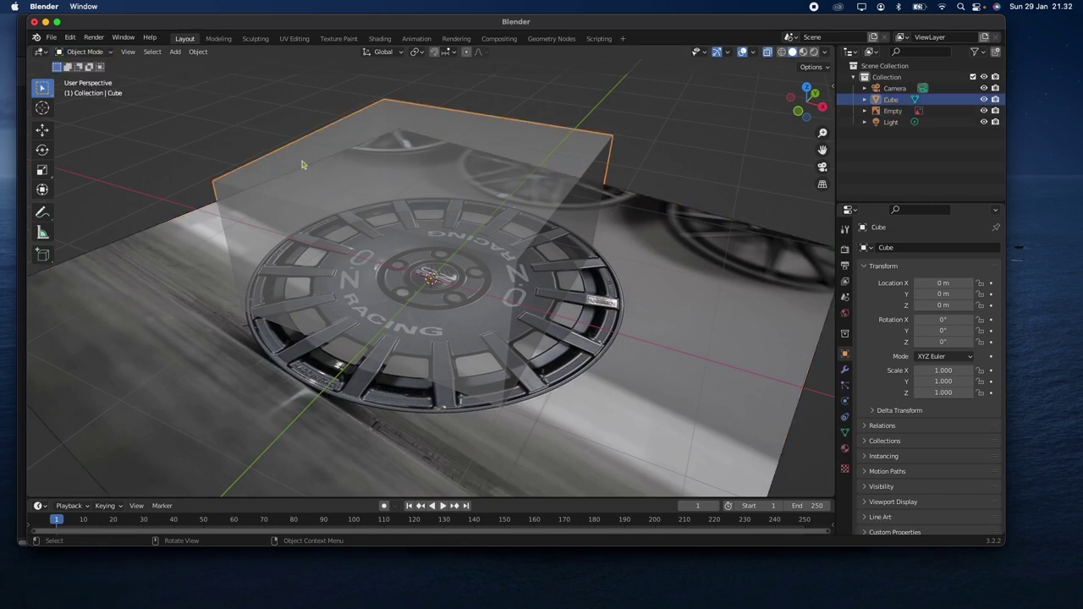
click(91, 52)
click(97, 78)
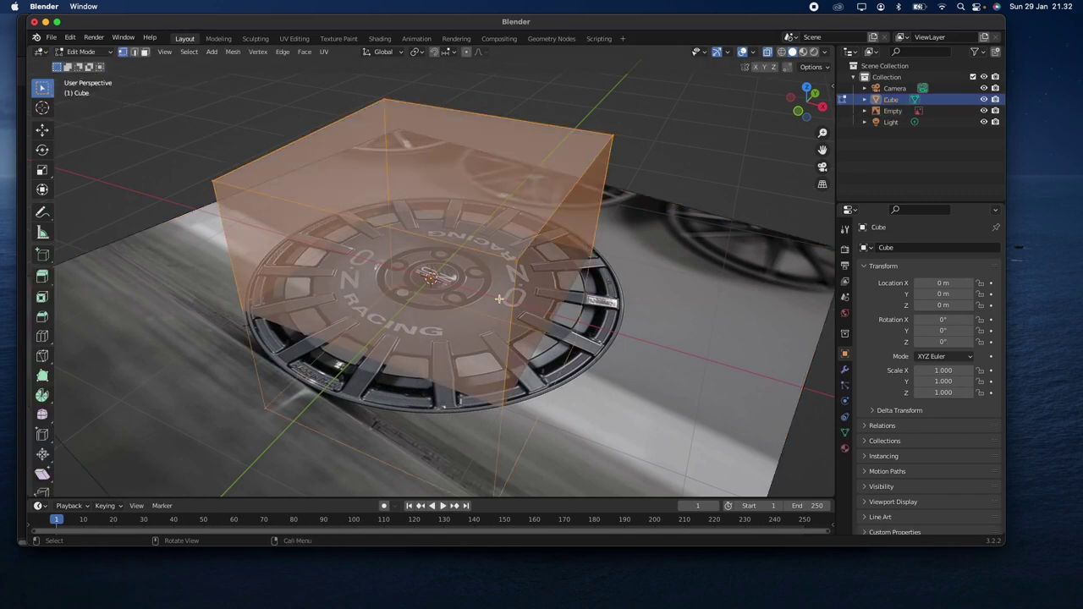
Cut a vertical edge loop through the cube's centre, then use vertex select in top view
scroll(499, 298, down, 5)
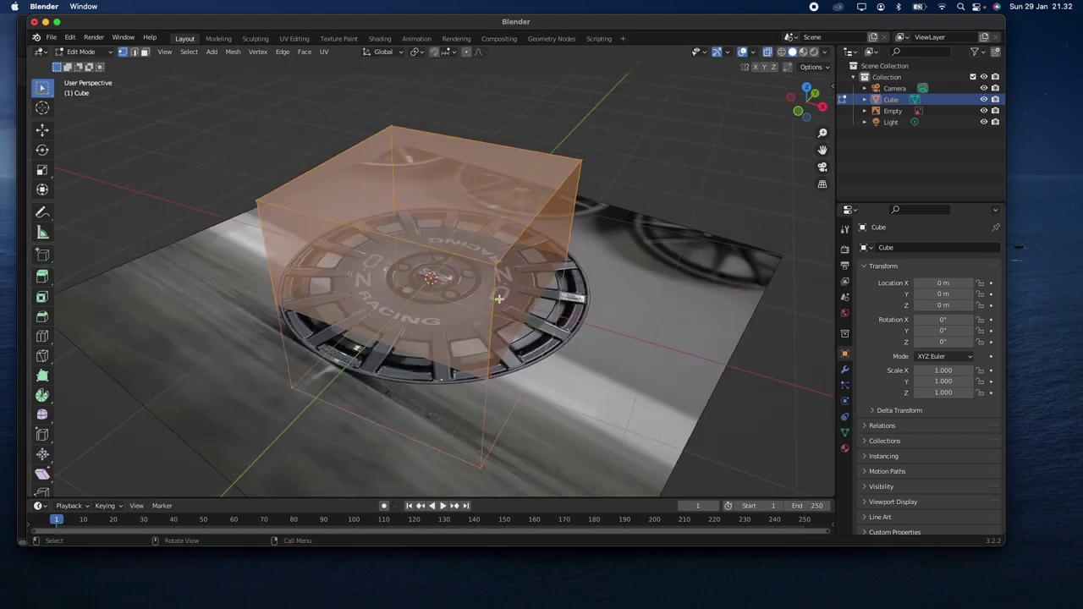
click(134, 52)
key(alt+a)
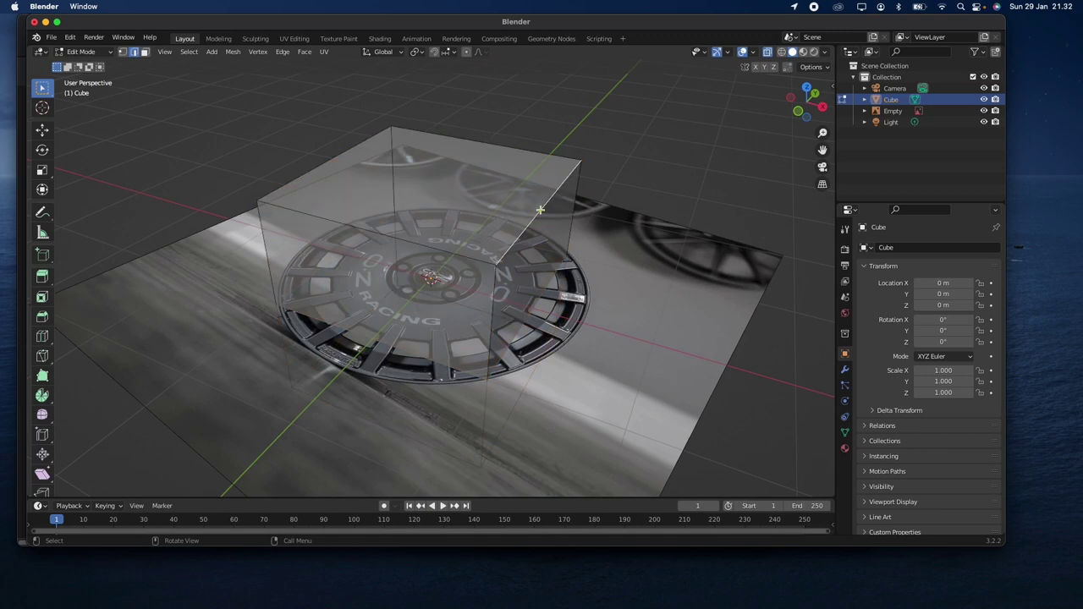
key(ctrl+r)
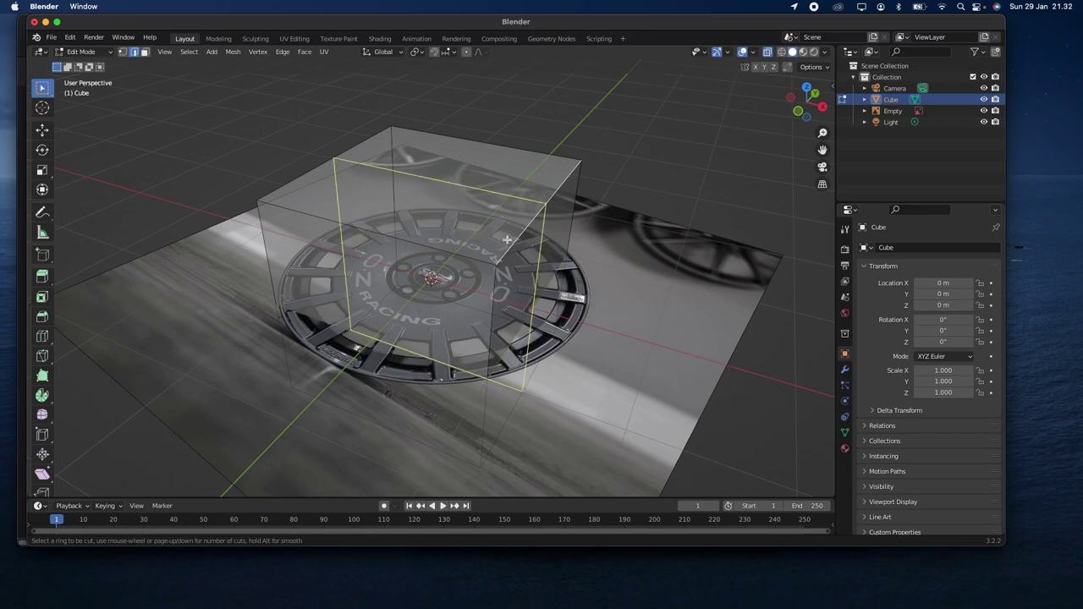
click(459, 157)
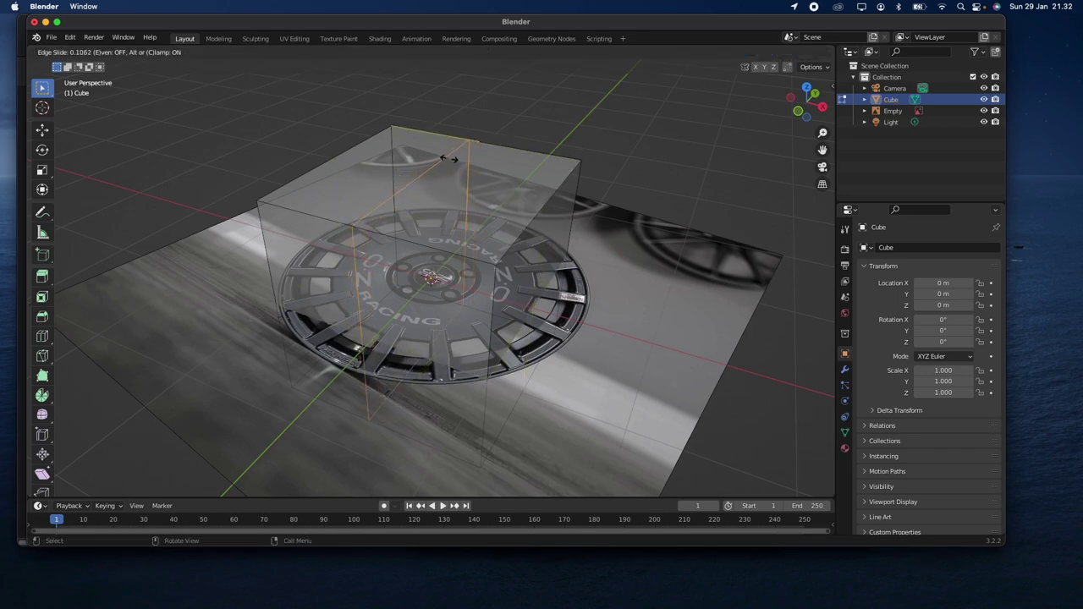
click(449, 158)
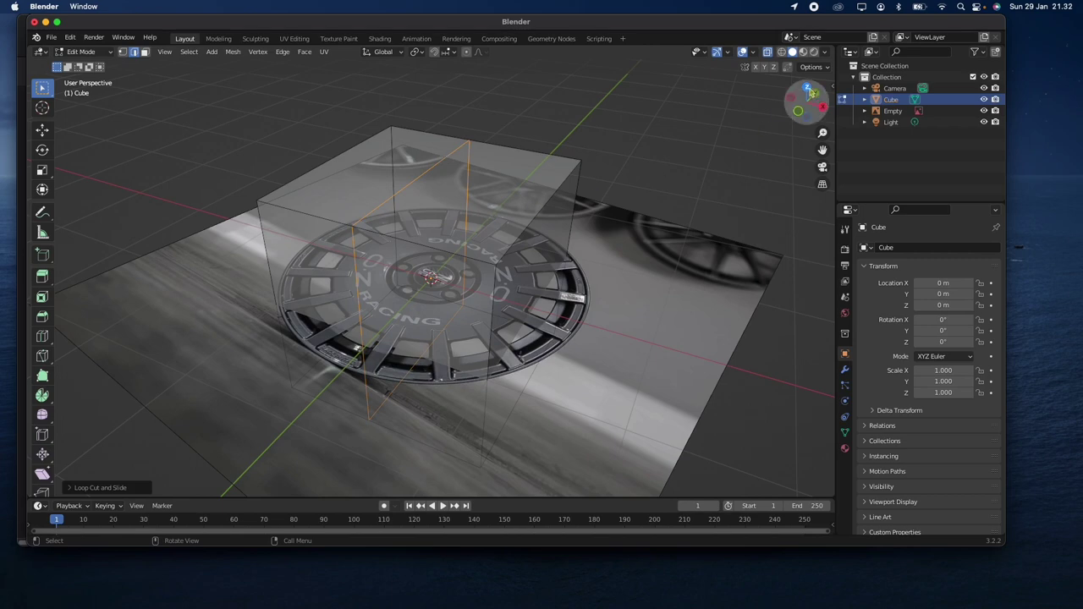
click(807, 88)
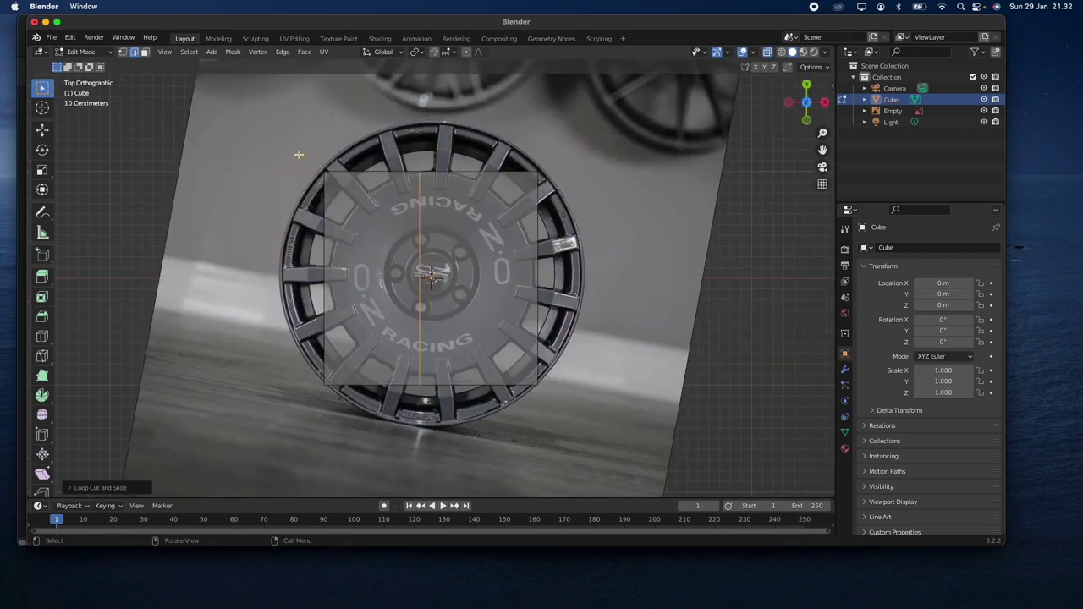
click(123, 51)
Scale the left, middle and right vertical edges inward to narrow the plane
drag(322, 162, 375, 403)
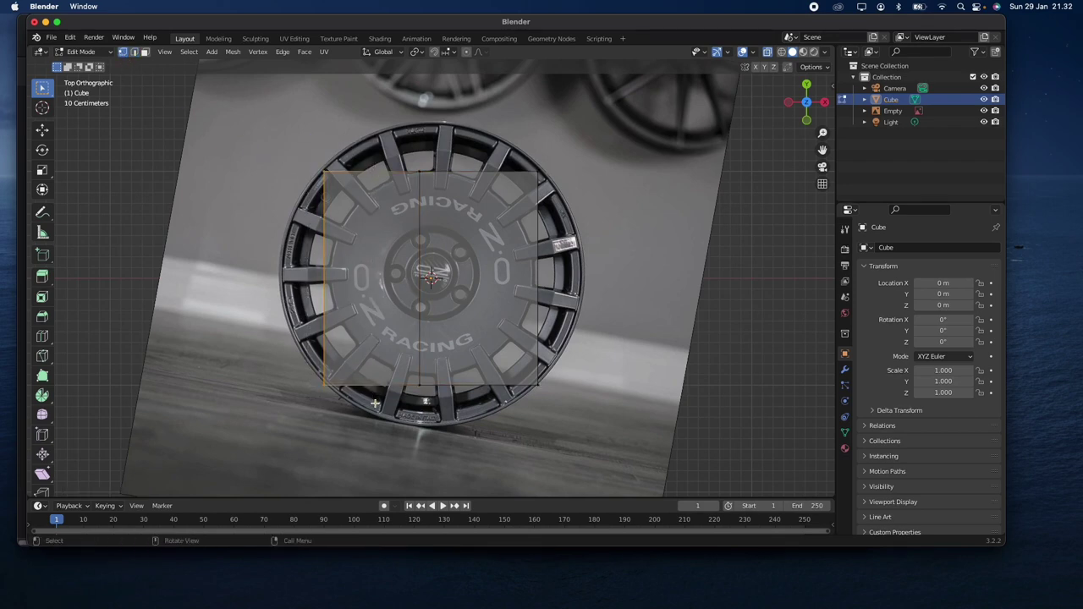
key(s)
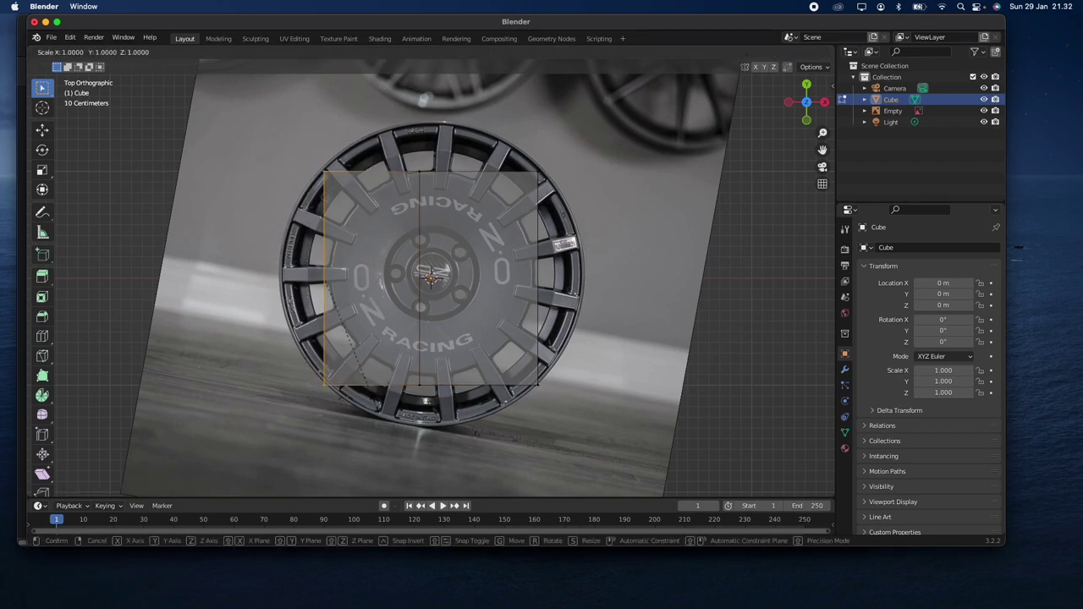
click(349, 296)
drag(401, 151, 439, 443)
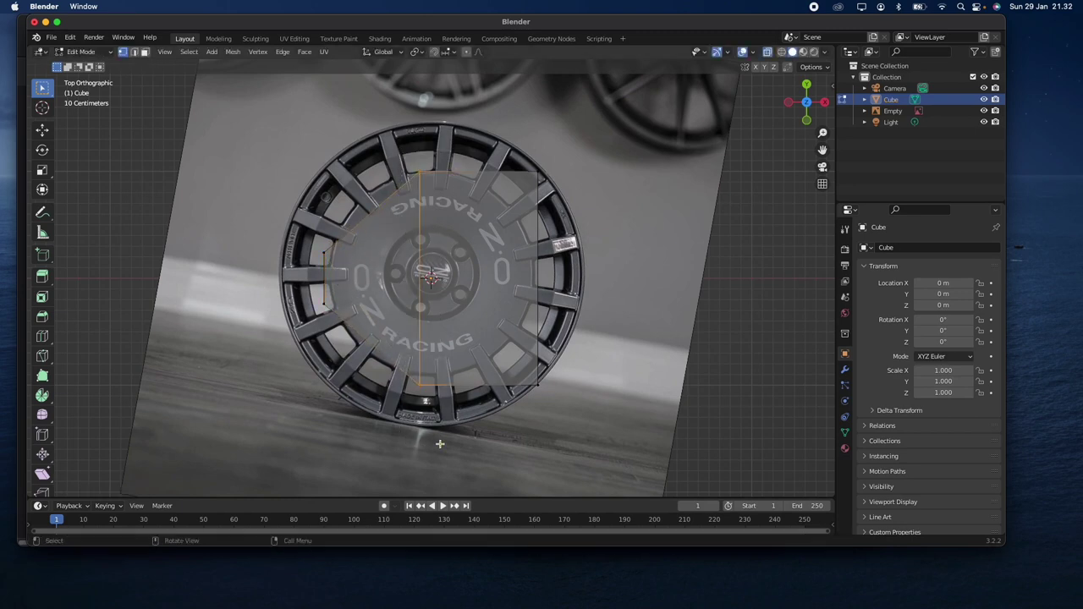
key(s)
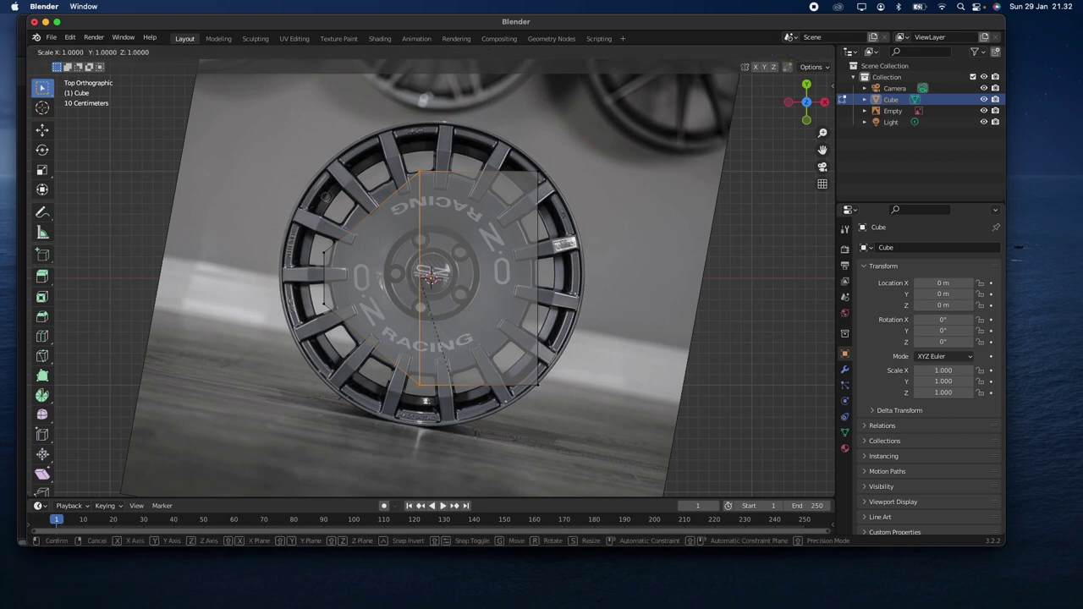
click(435, 291)
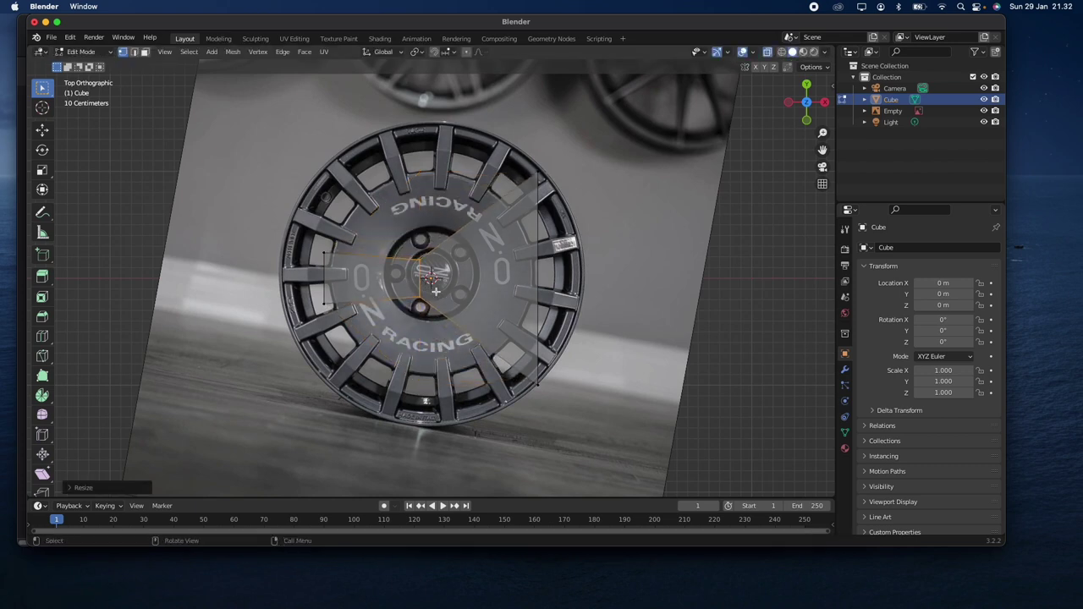
drag(506, 128, 624, 443)
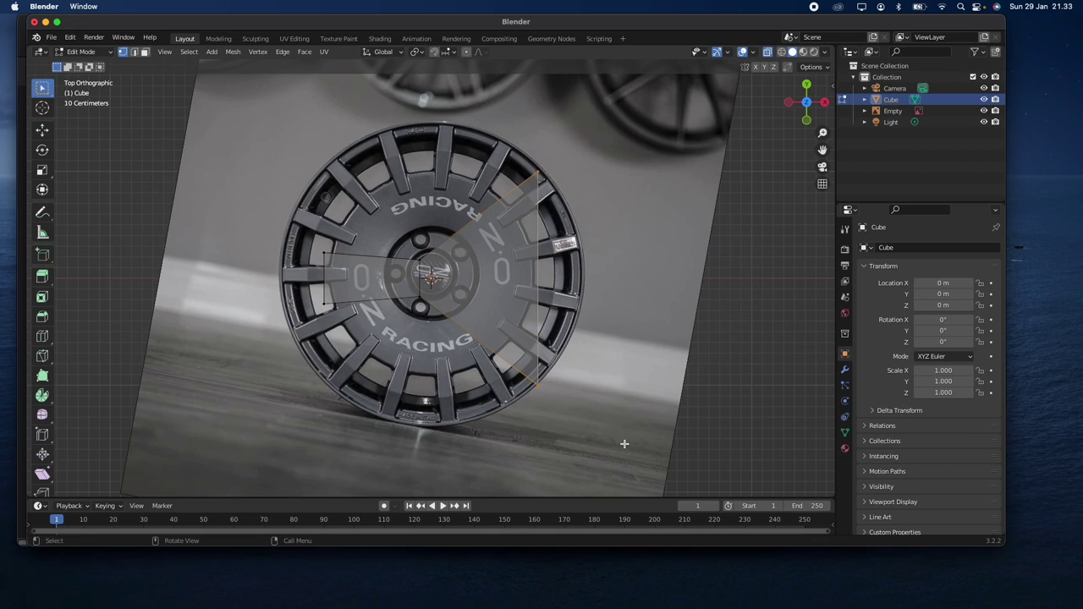
key(s)
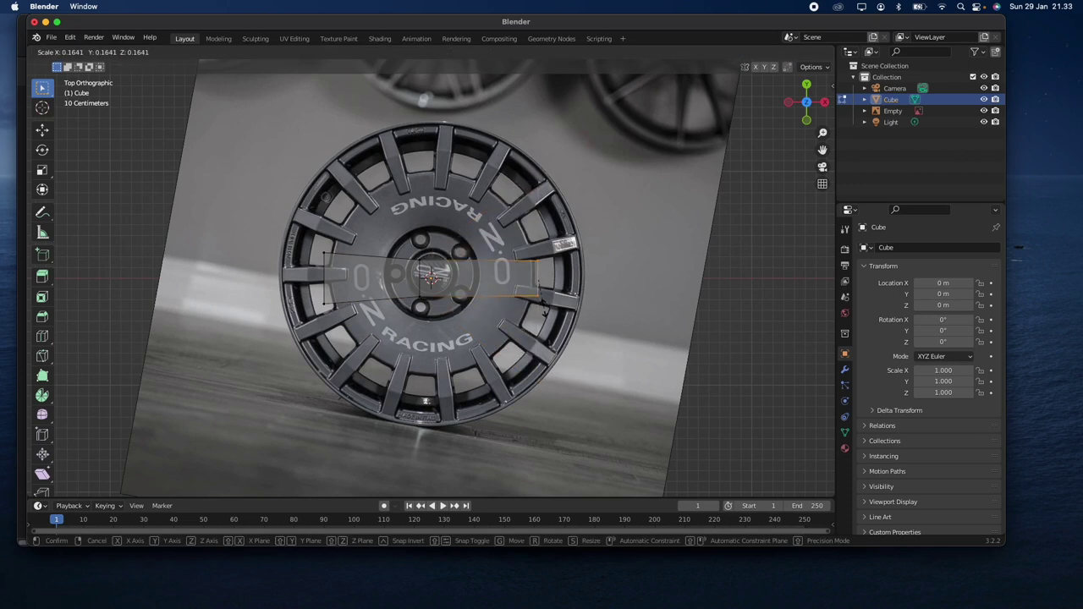
click(531, 298)
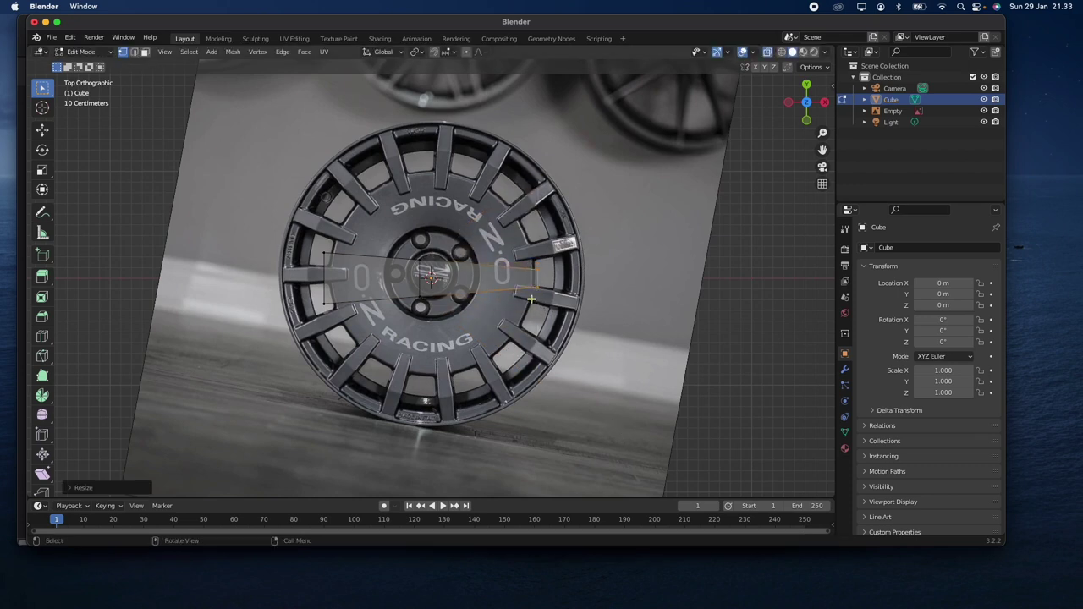
Rescale the left edge to its final width
drag(298, 237, 359, 347)
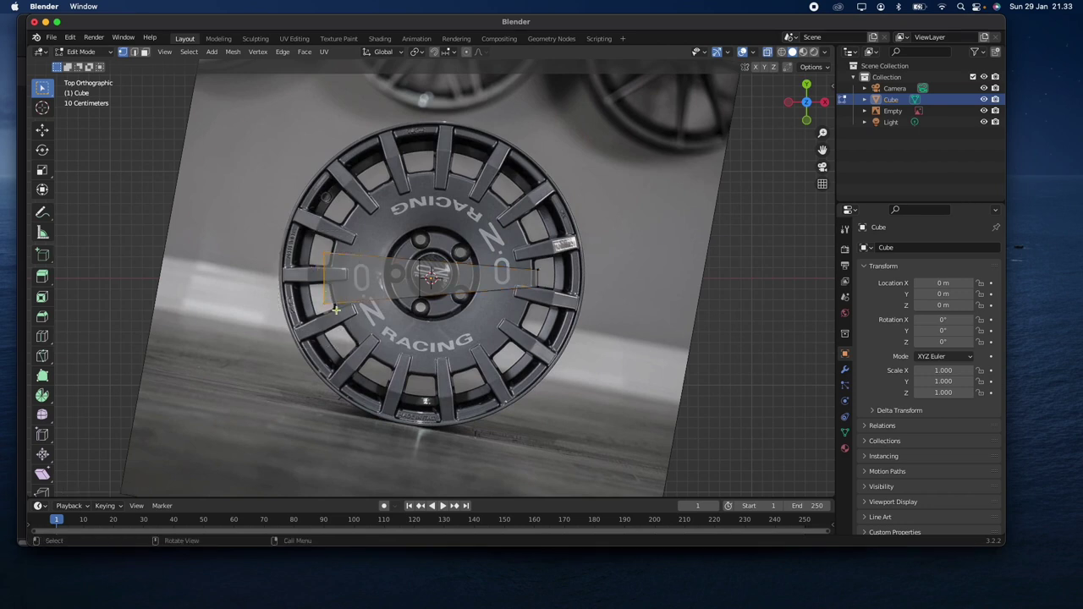
key(s)
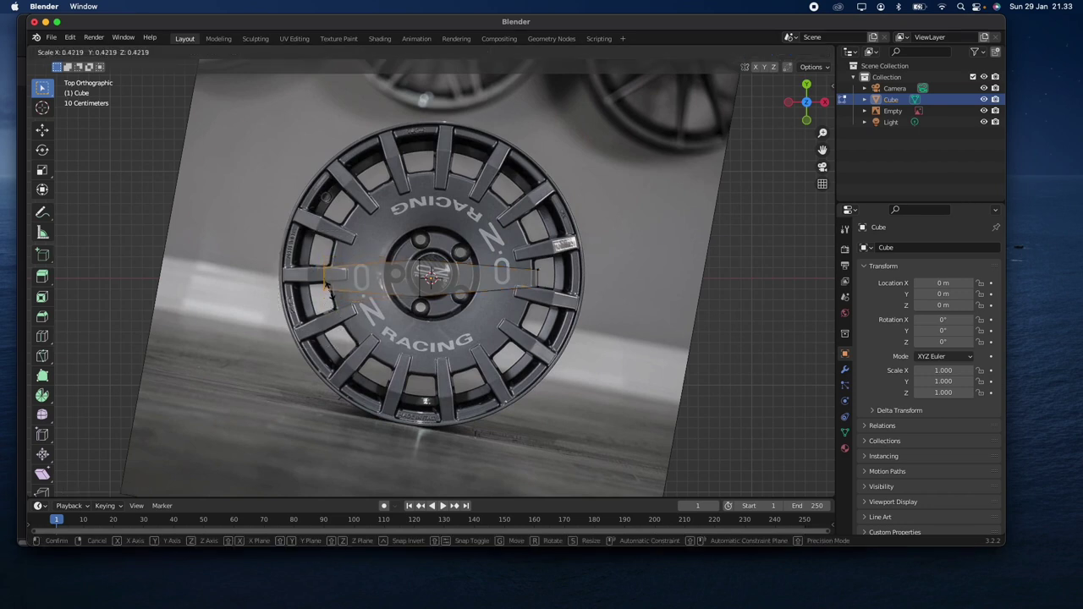
click(328, 285)
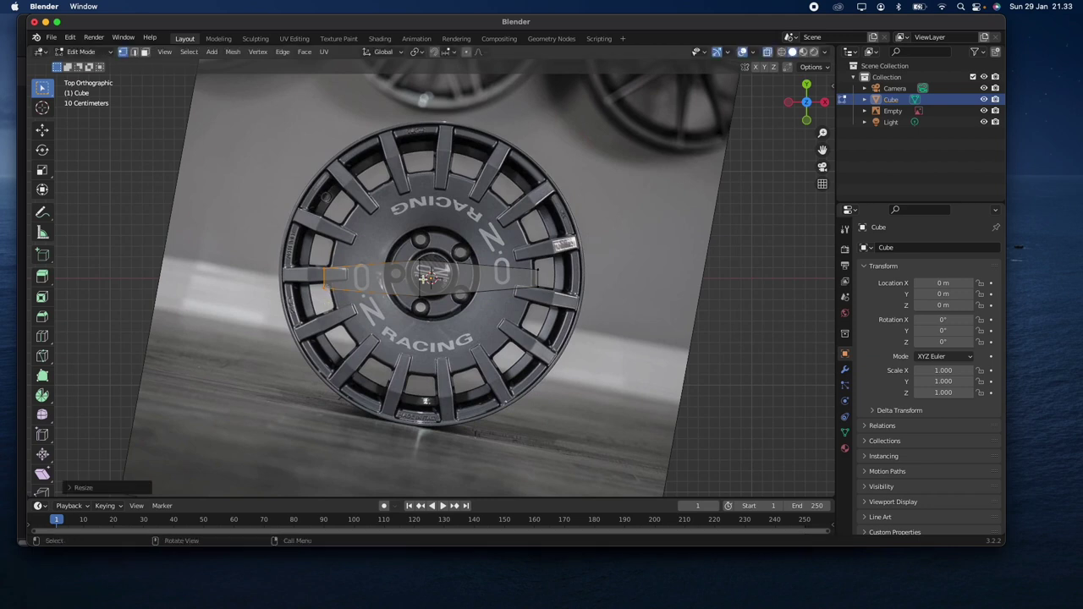
click(42, 129)
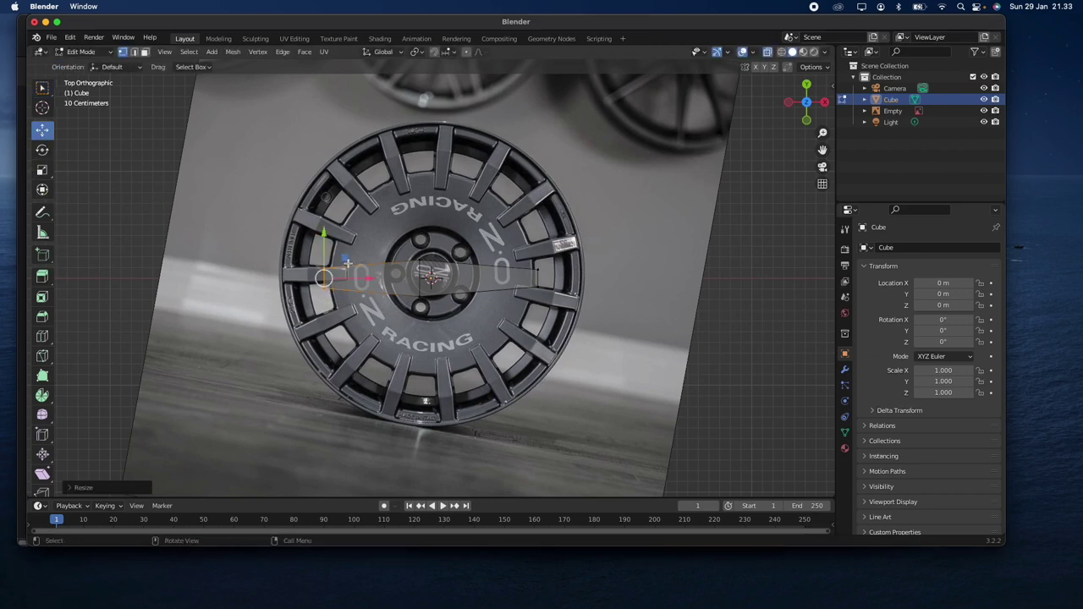
Slide the bar's left end out to the rim and its right end near the 0 lettering
drag(371, 278, 329, 276)
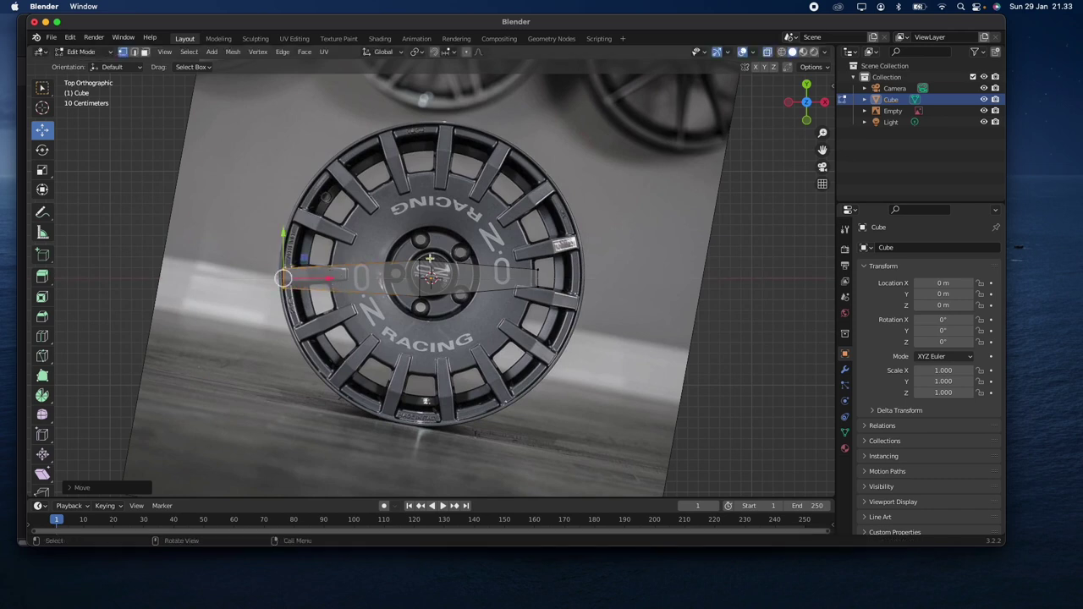
drag(466, 279, 351, 292)
click(538, 279)
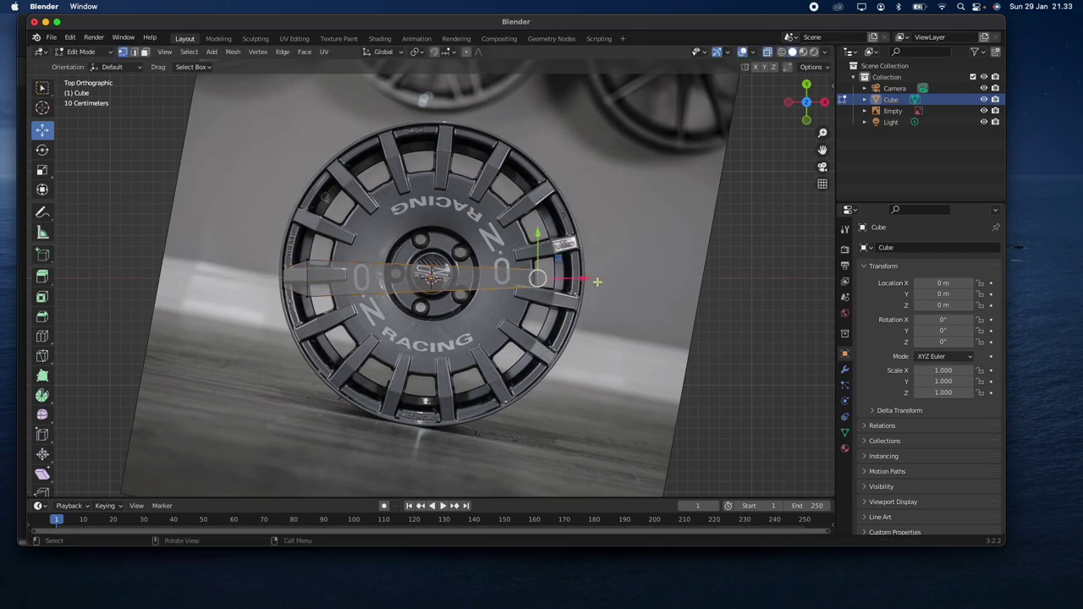
drag(584, 279, 385, 285)
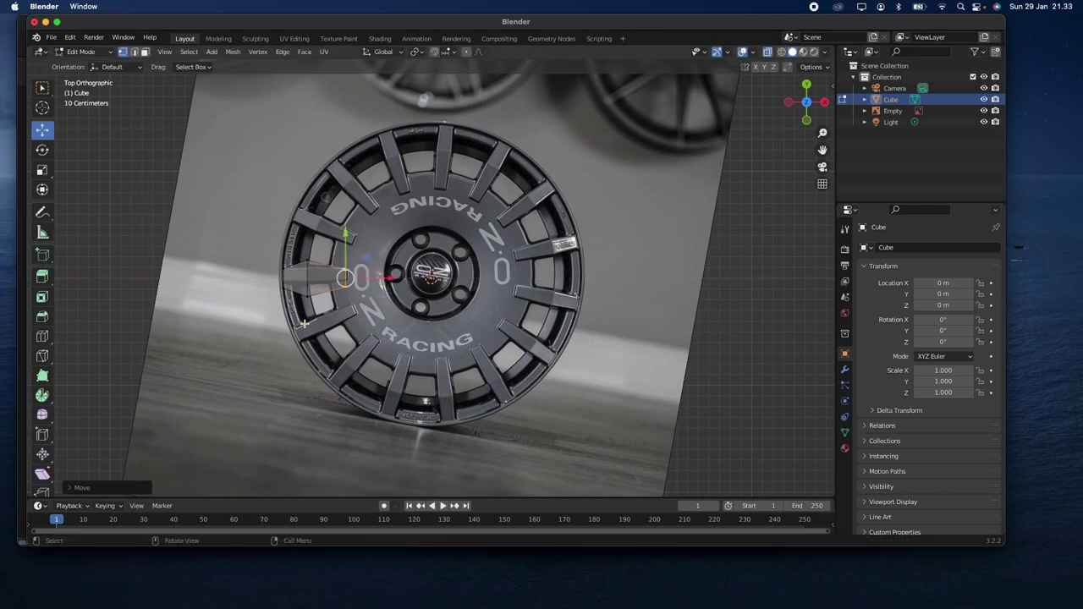
scroll(309, 286, down, 2)
scroll(309, 286, up, 5)
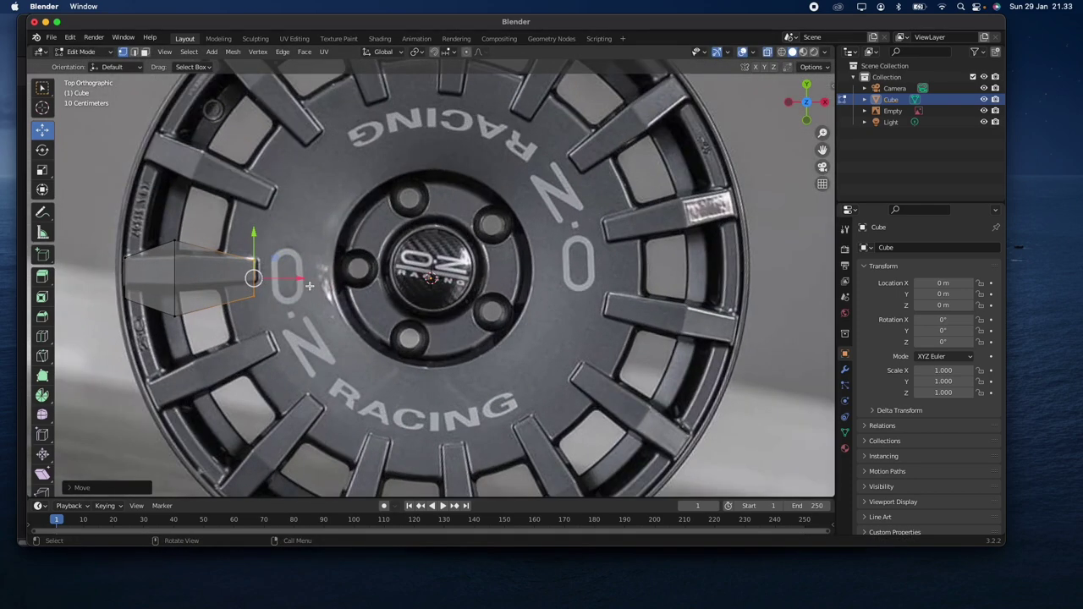
Narrow the middle edge, extrude and taper the hub end, and resize the rim end
click(175, 296)
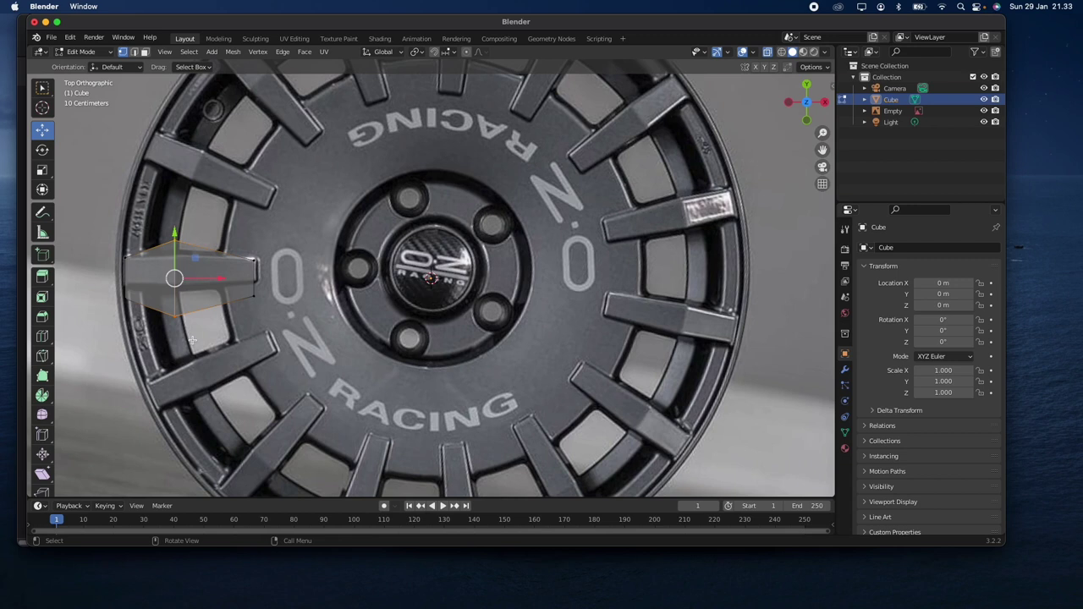
key(s)
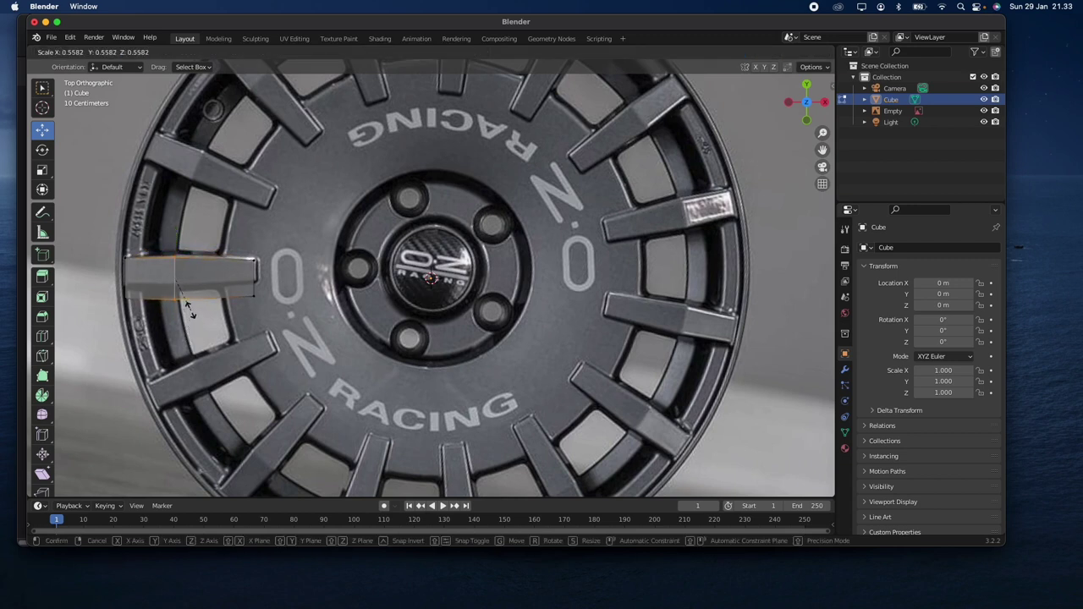
click(189, 310)
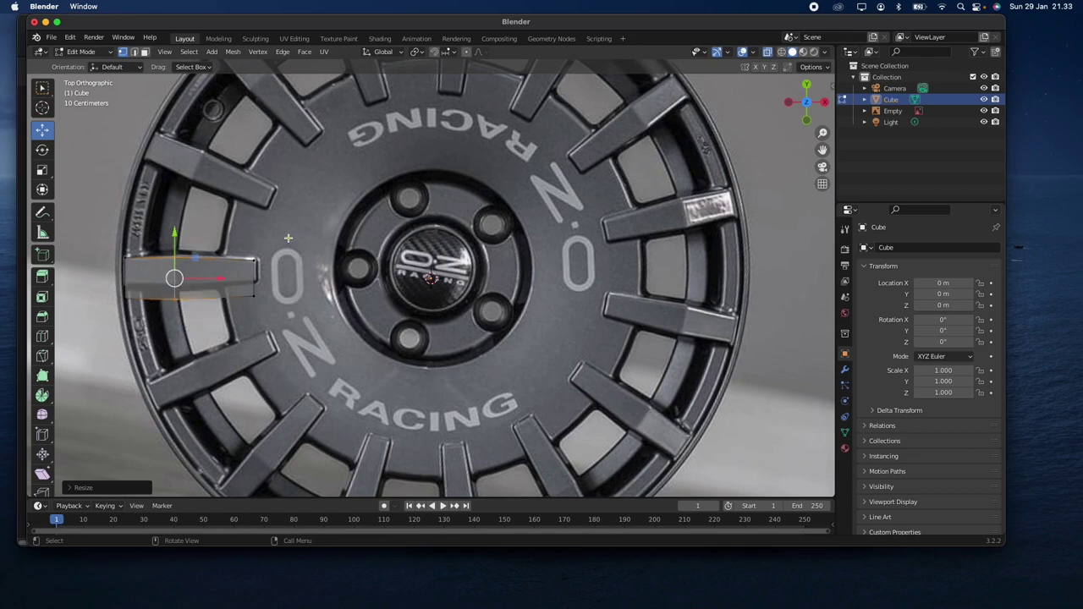
key(e)
key(s)
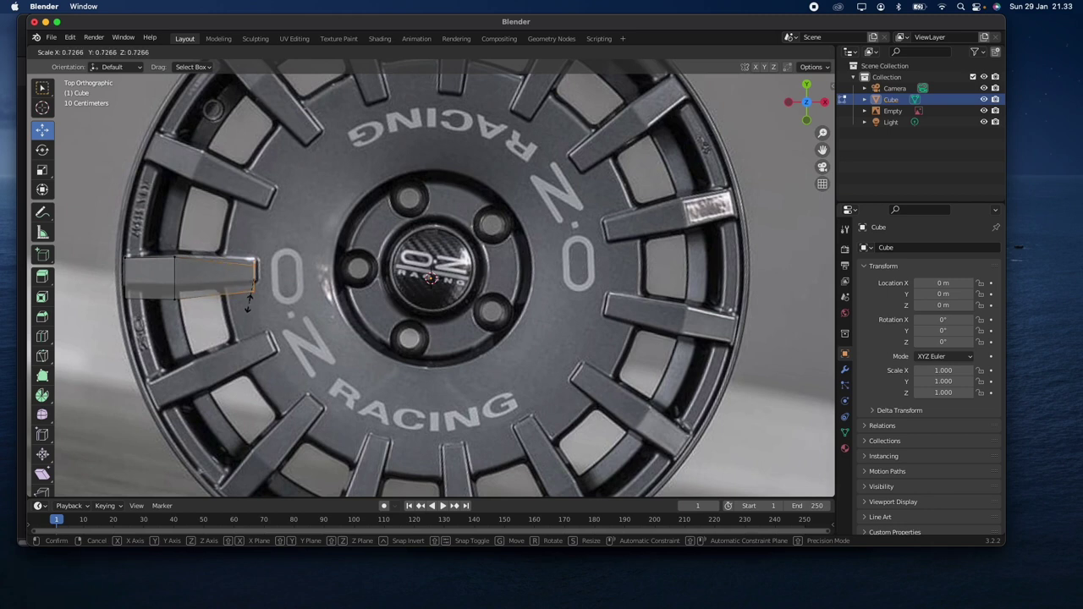
click(249, 298)
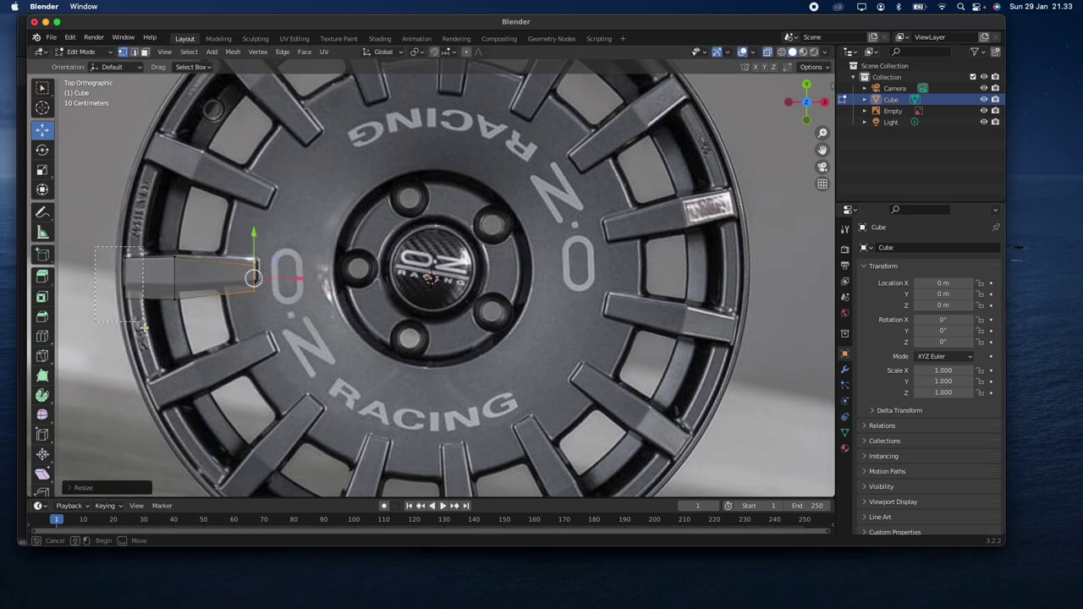
click(127, 290)
key(s)
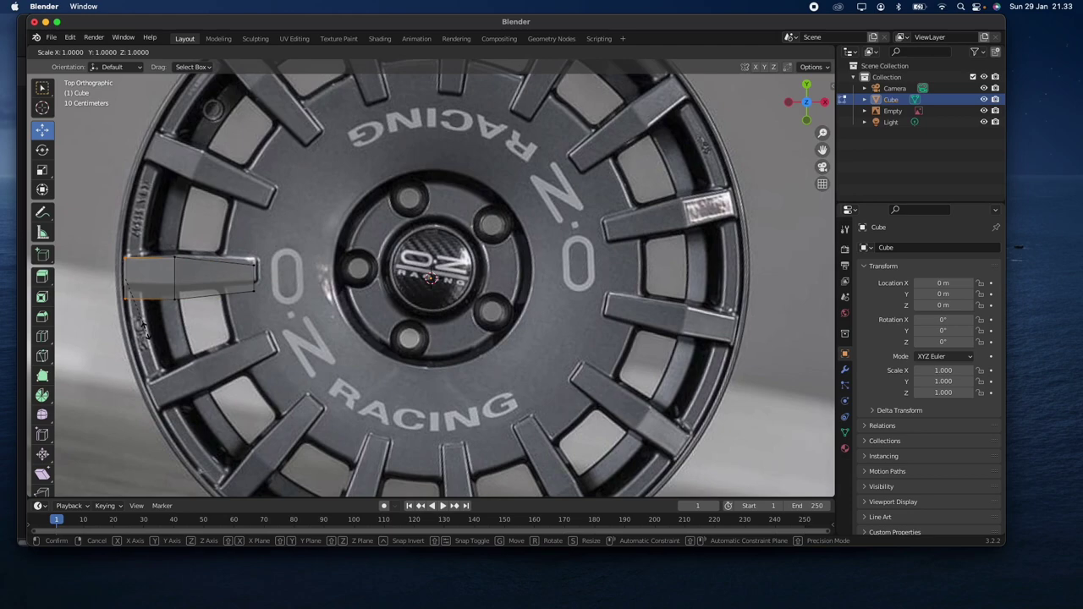
click(144, 311)
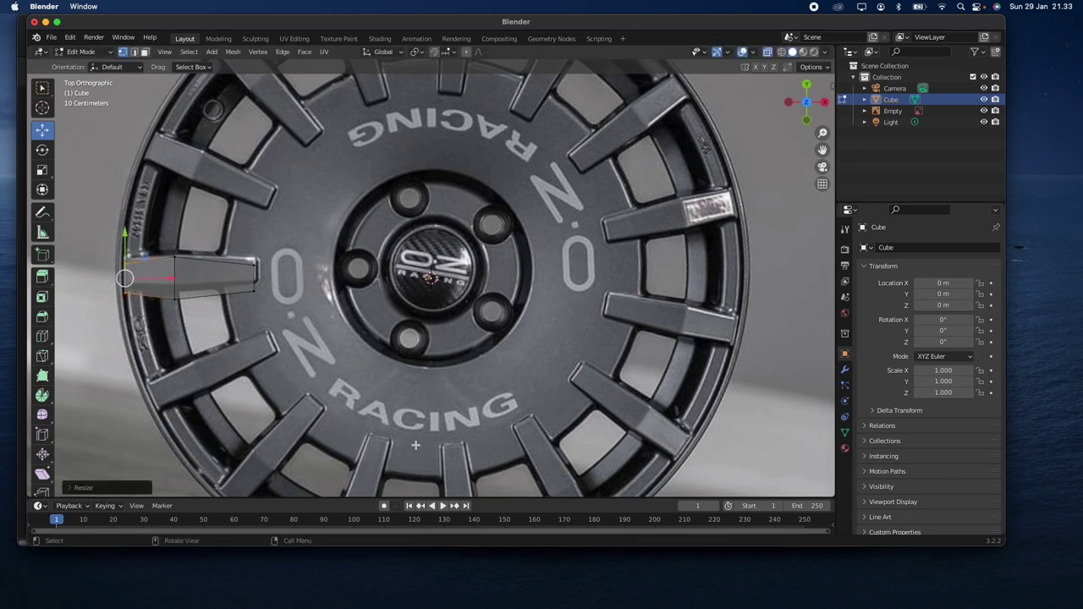
scroll(415, 444, down, 10)
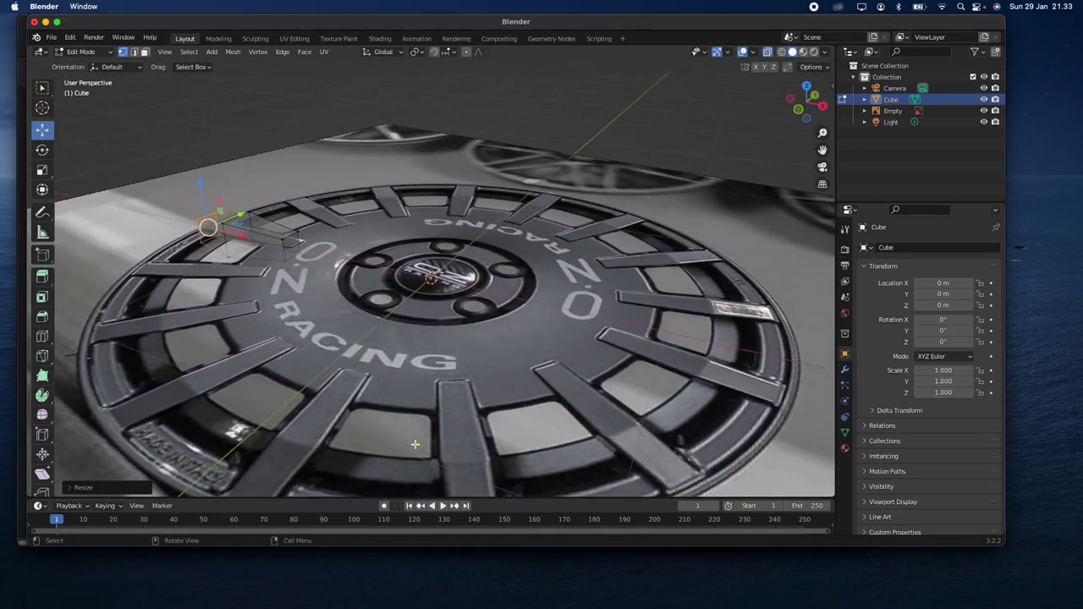
Check the spoke's fit, clear the selection, and hide the wheel reference image
scroll(414, 444, right, 10)
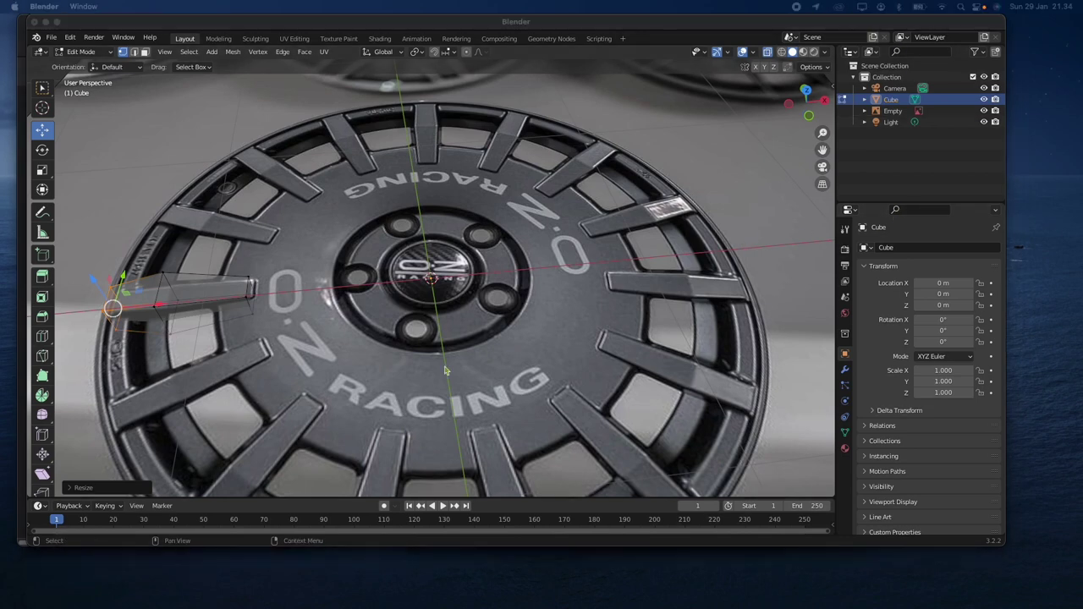
scroll(446, 370, right, 15)
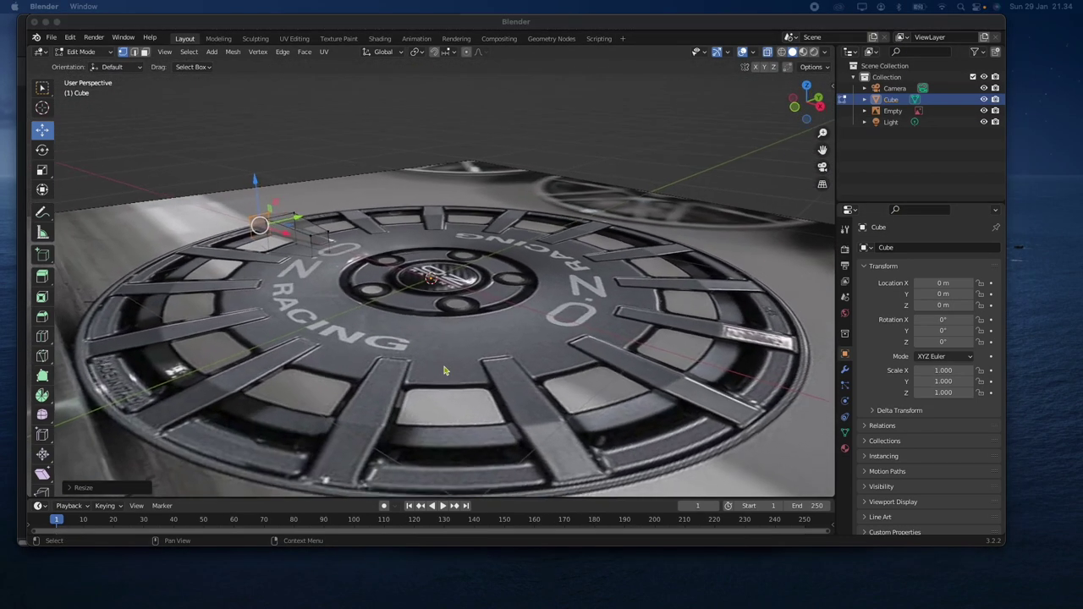
scroll(444, 370, right, 8)
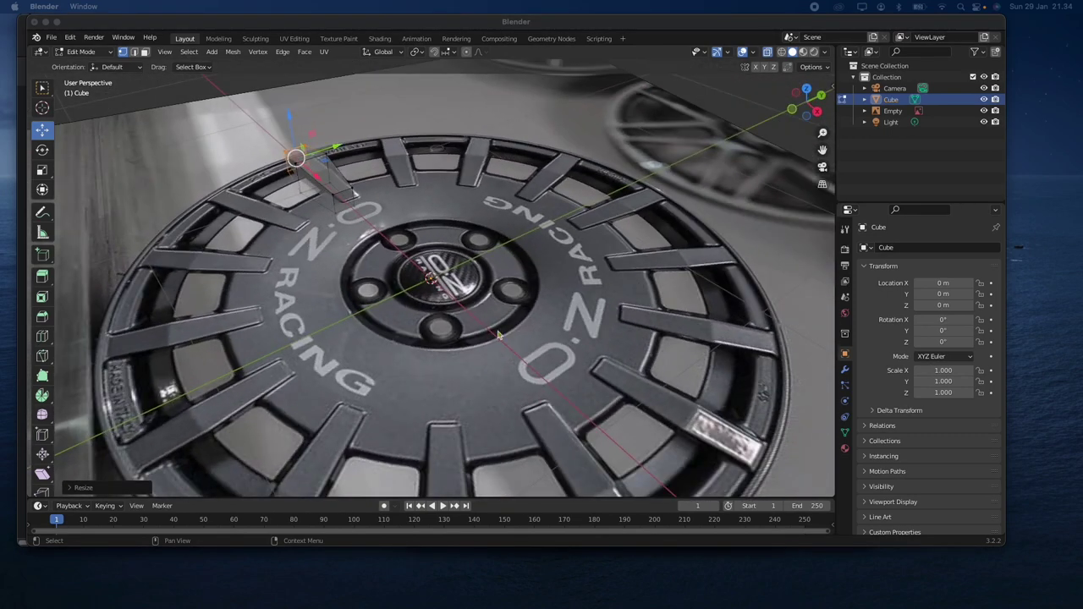
click(484, 287)
scroll(484, 287, down, 8)
scroll(484, 287, up, 10)
scroll(484, 287, left, 10)
scroll(484, 289, down, 5)
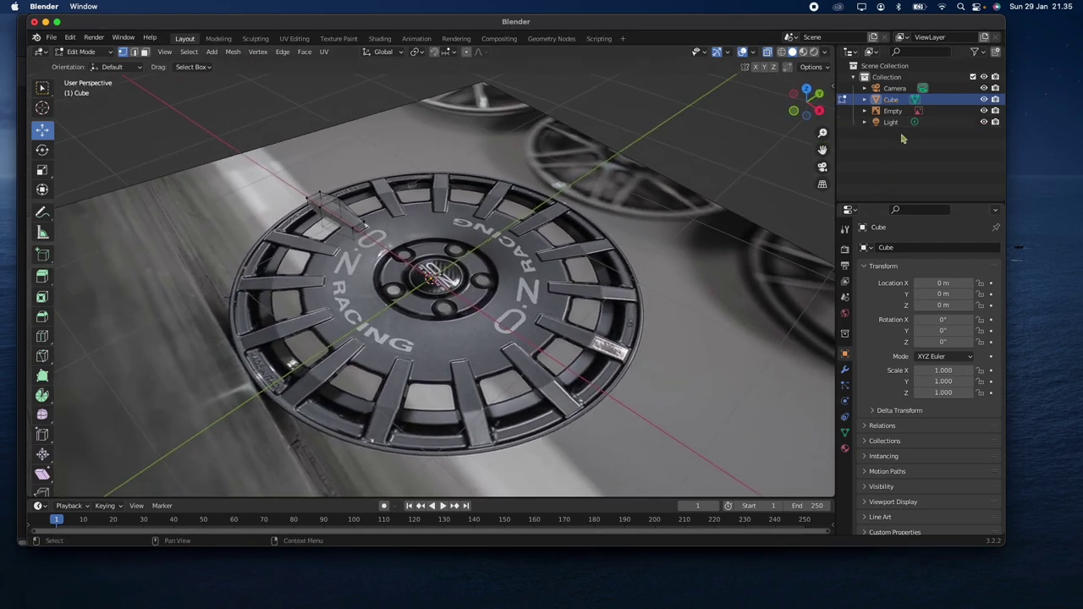
click(983, 111)
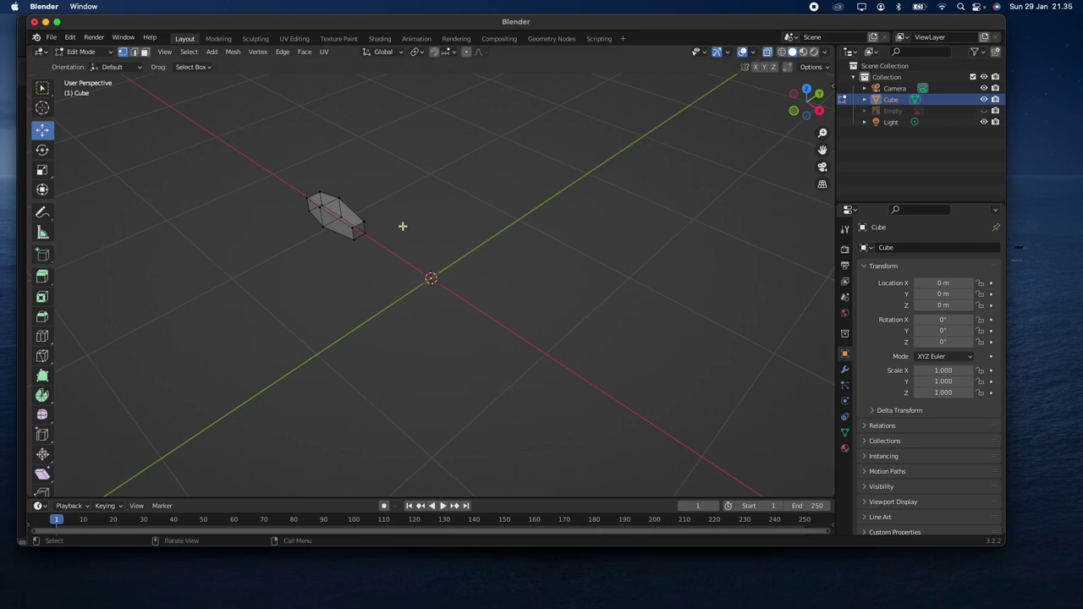
Inspect the lone spoke from orbit and top views, and maximize the Blender window
middle_drag(411, 295, 411, 295)
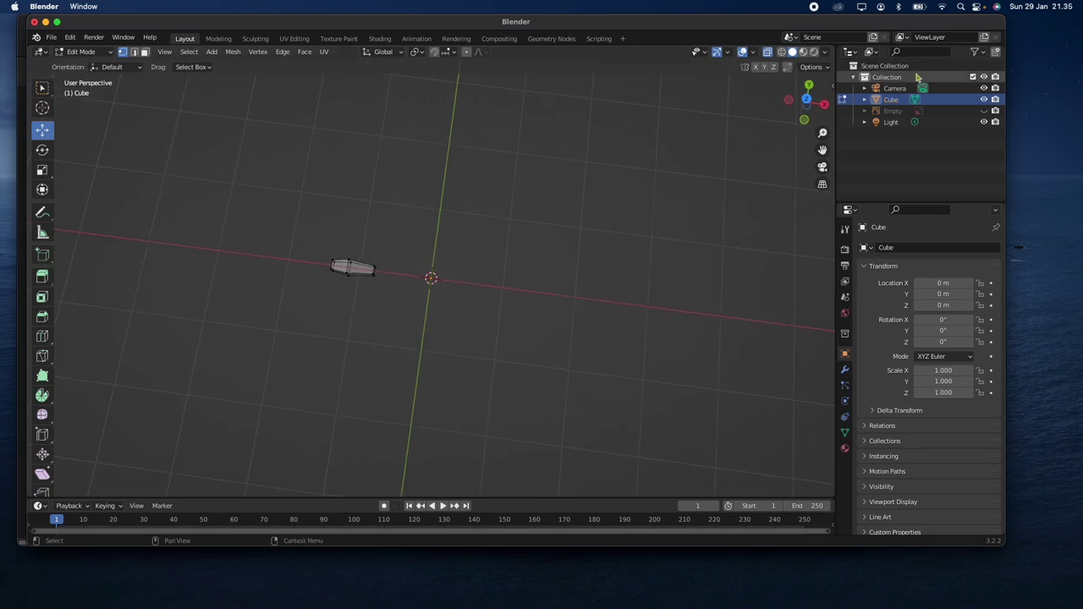
click(808, 100)
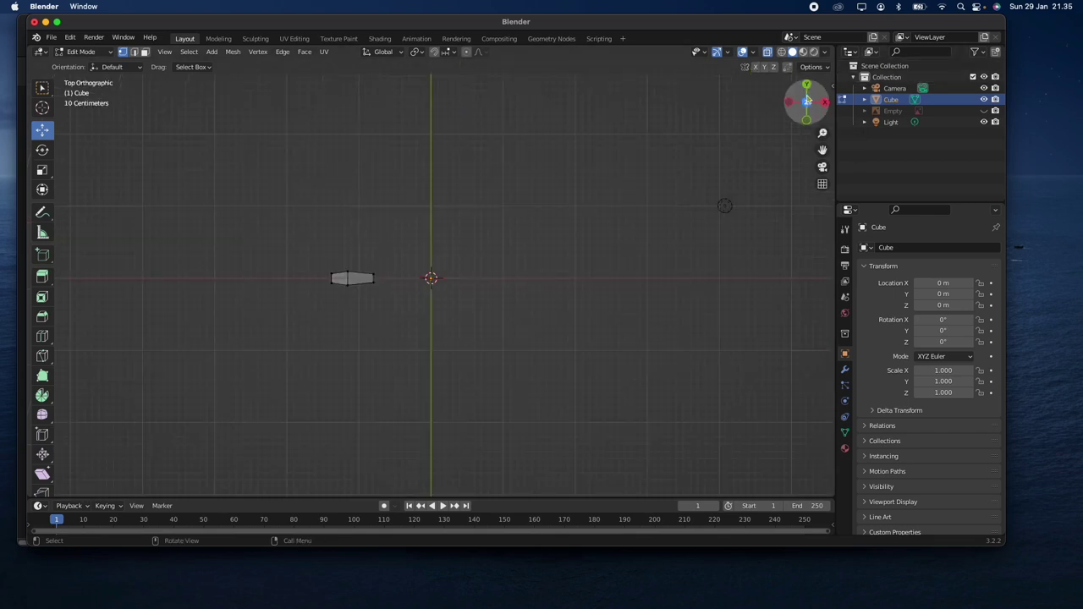
click(984, 111)
click(983, 111)
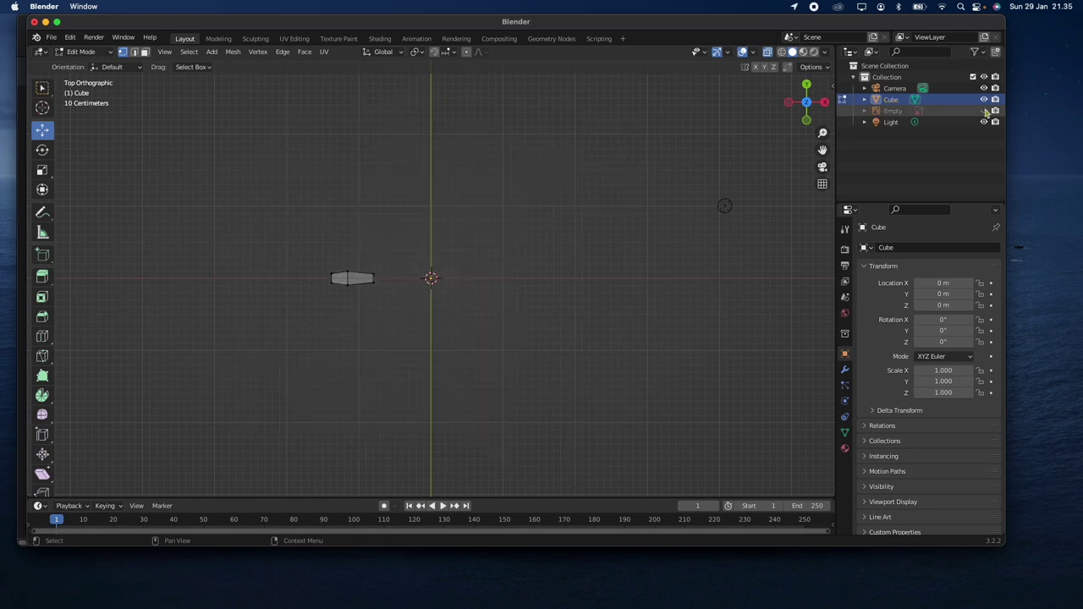
middle_drag(435, 353, 425, 358)
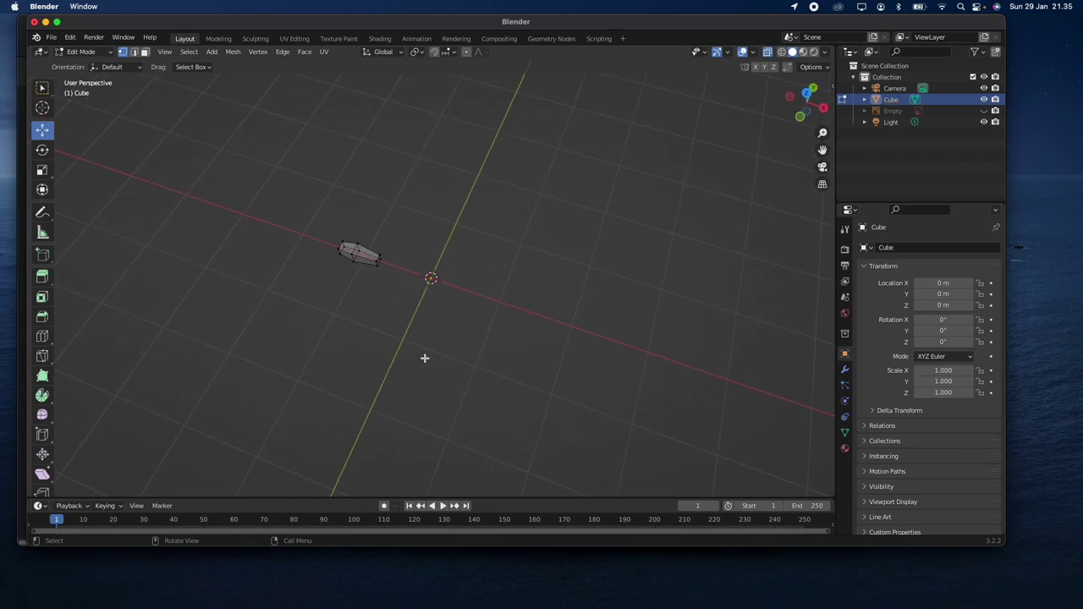
double_click(952, 23)
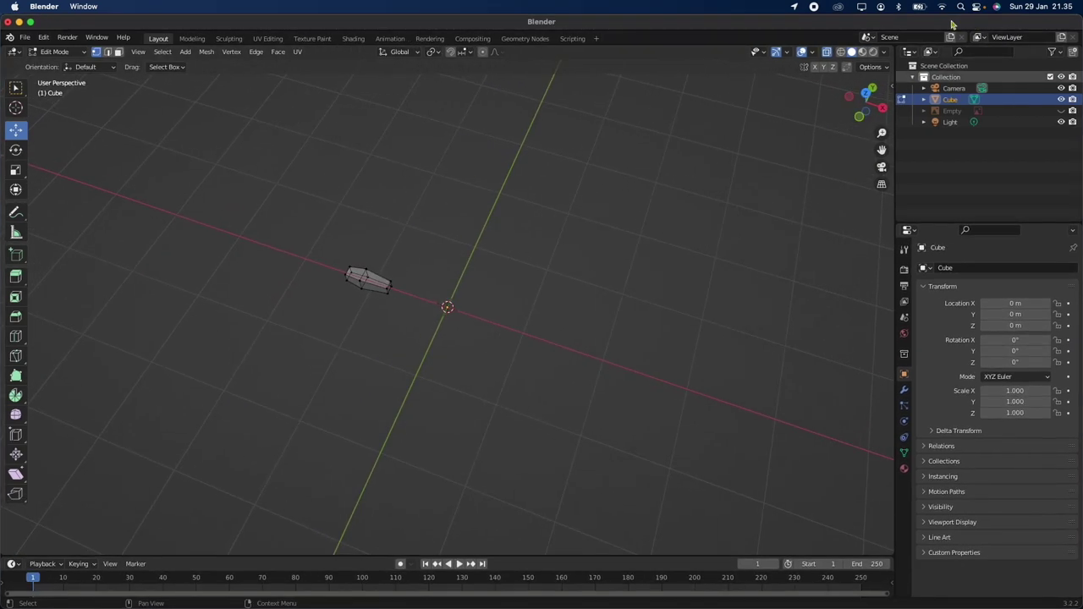
Box-select all the spoke's vertices and bring up the vertex context menu
middle_drag(445, 333, 445, 333)
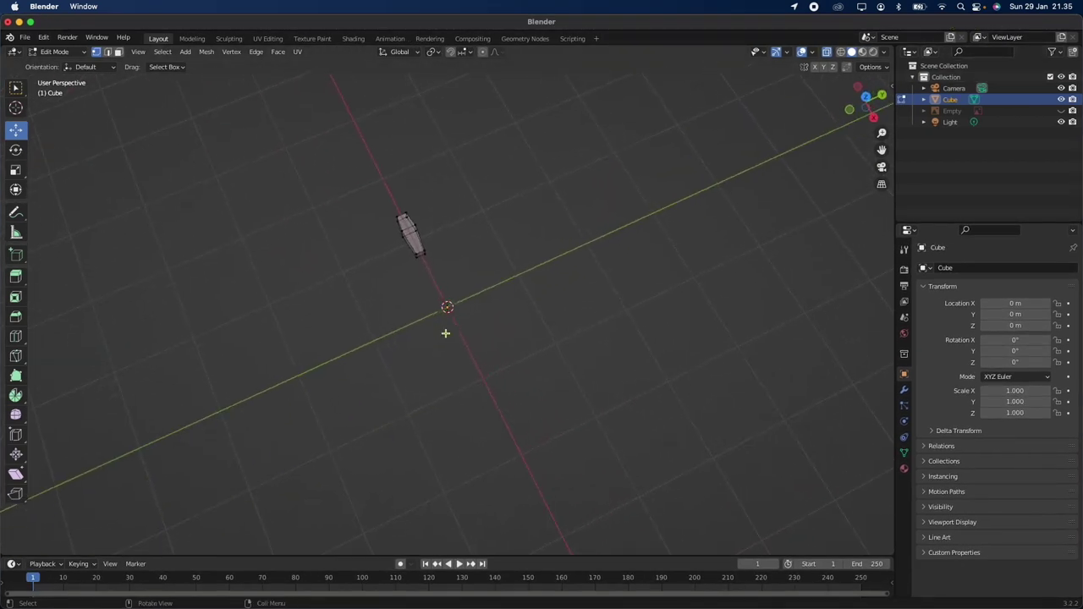
drag(381, 196, 459, 285)
right_click(422, 243)
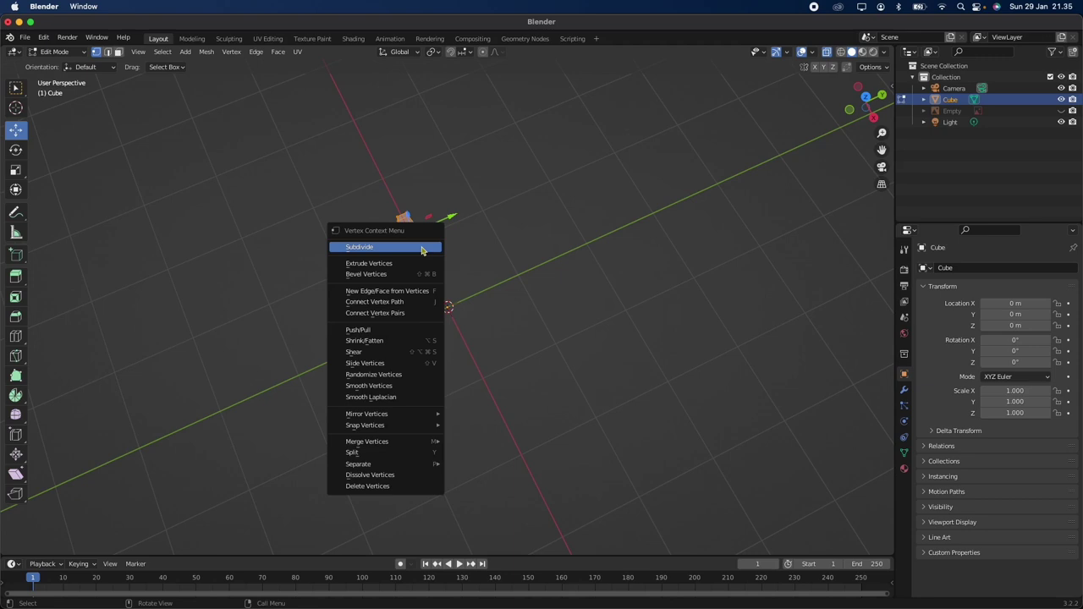
mouse_move(412, 420)
click(317, 138)
drag(336, 152, 466, 265)
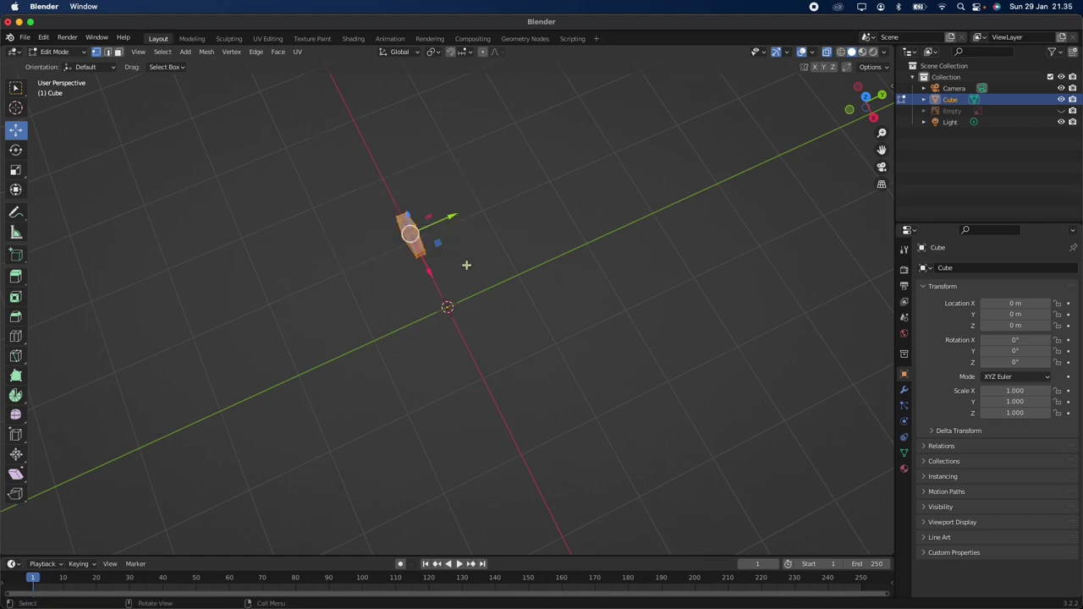
click(211, 55)
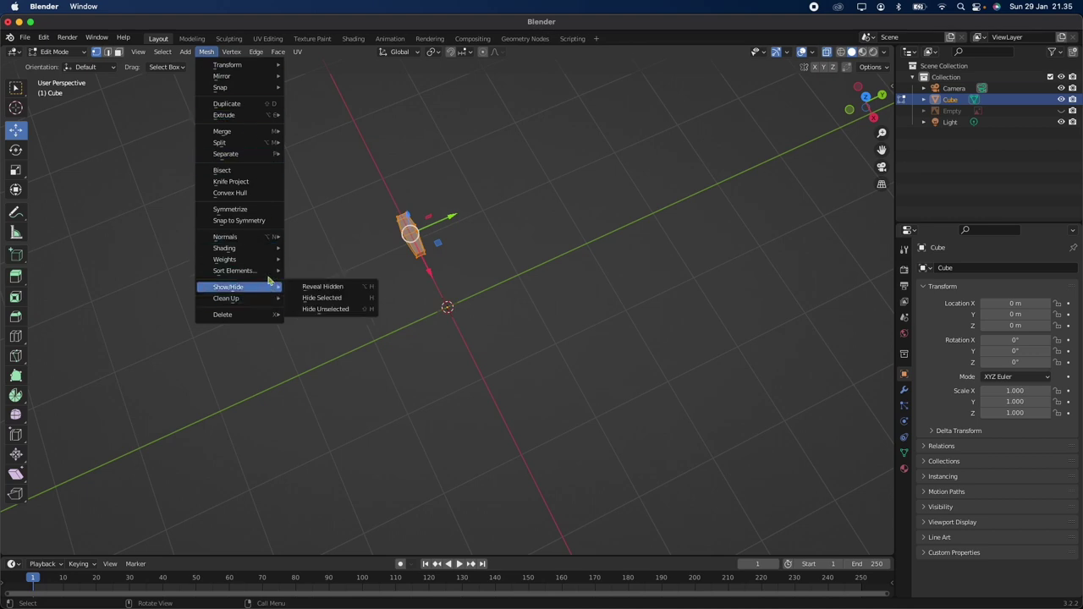
mouse_move(269, 273)
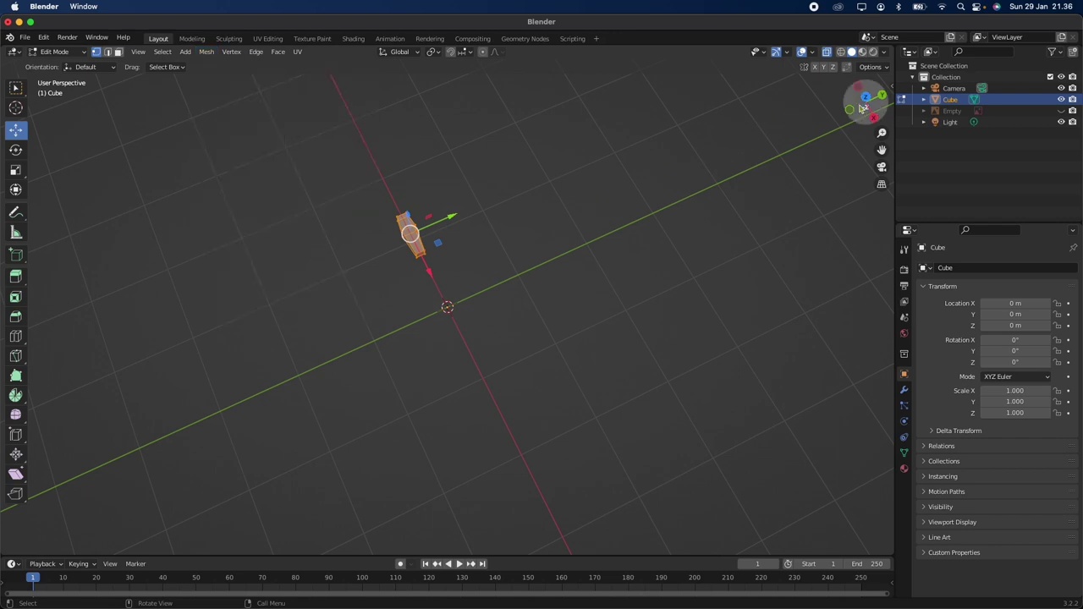
click(814, 7)
drag(343, 180, 467, 321)
click(495, 237)
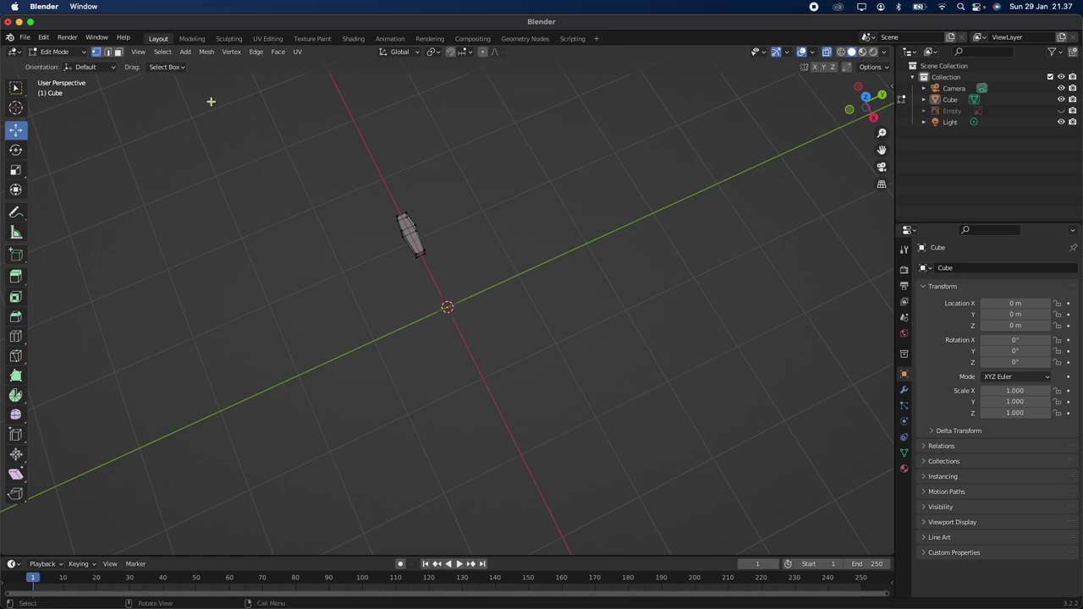
Return to Object Mode and set the spoke's origin to the 3D cursor at world centre
click(58, 51)
click(52, 71)
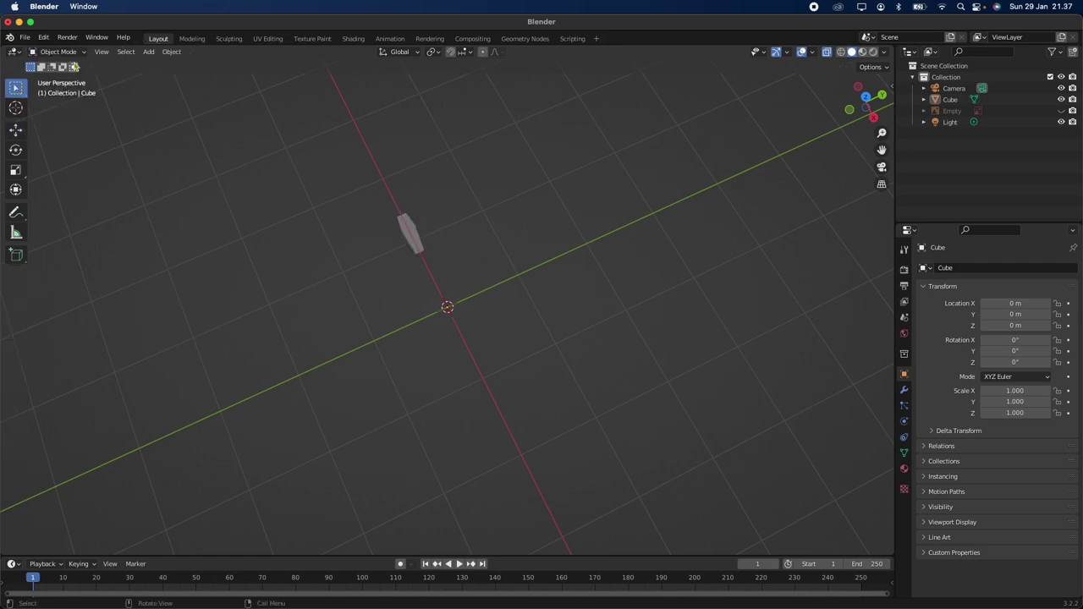
drag(377, 184, 453, 267)
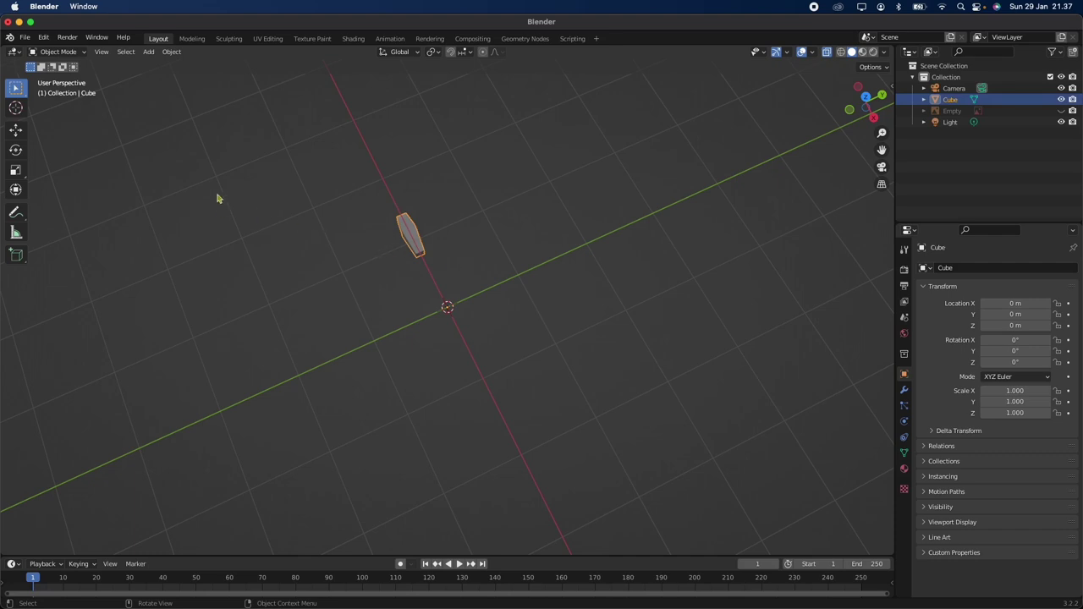
click(171, 52)
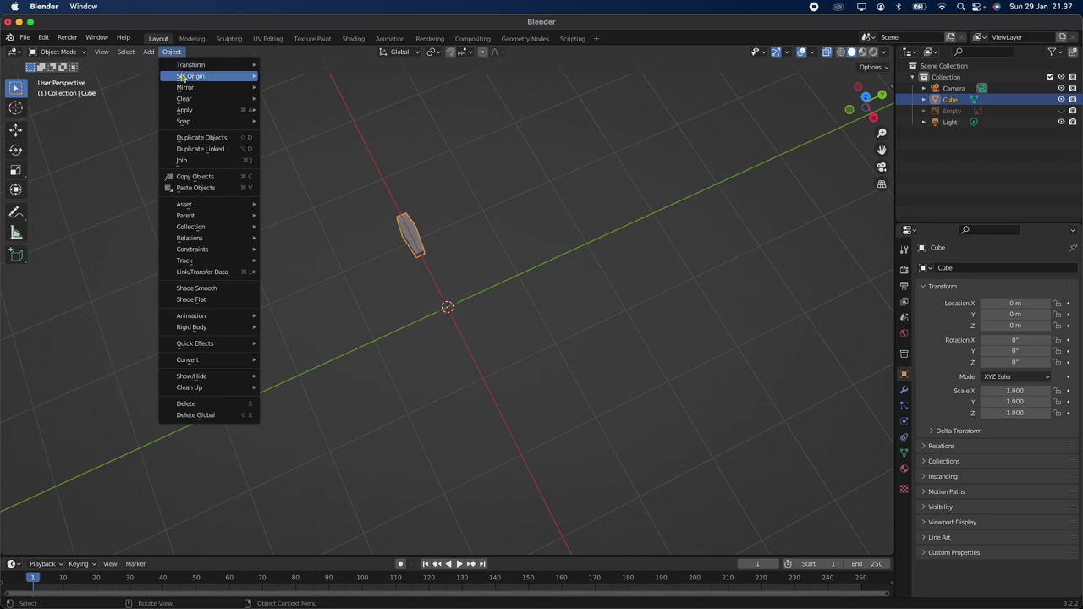
mouse_move(182, 78)
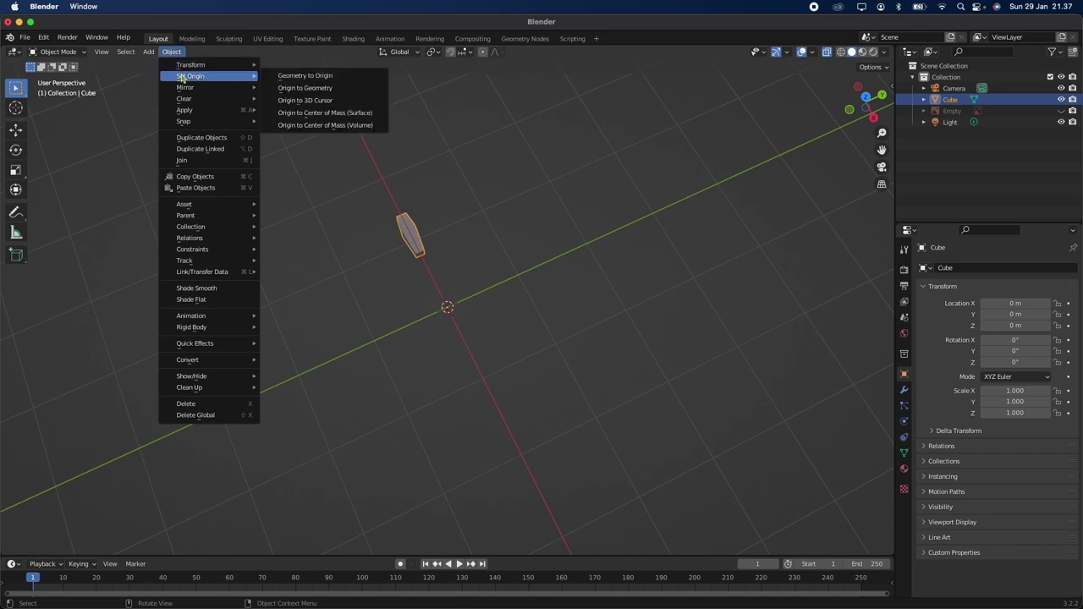
click(302, 101)
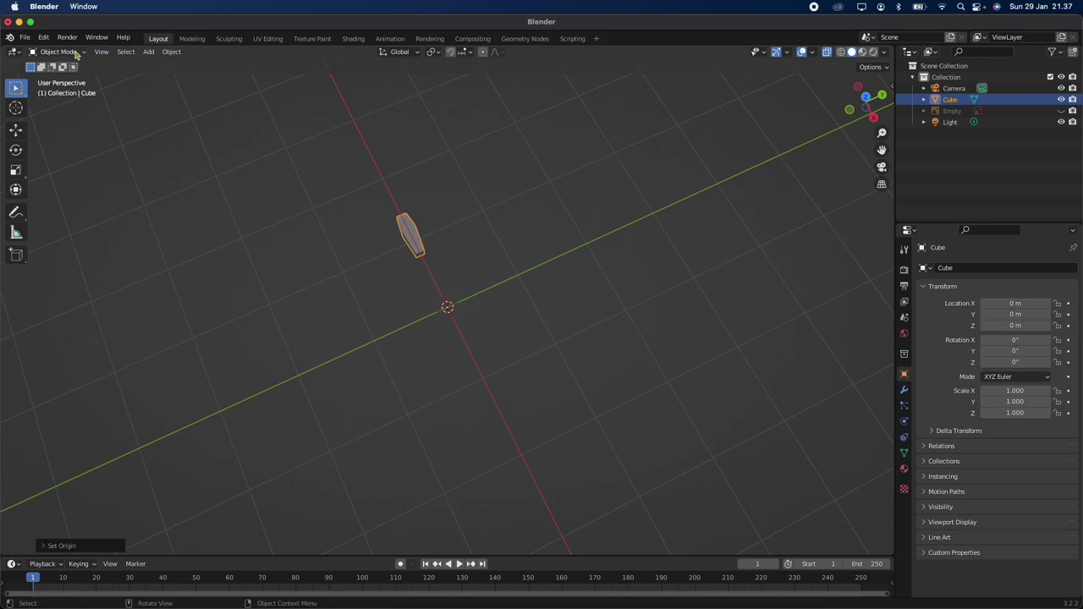
Add a Plain Axes empty, Empty.001, at the world origin and reselect the spoke
click(149, 52)
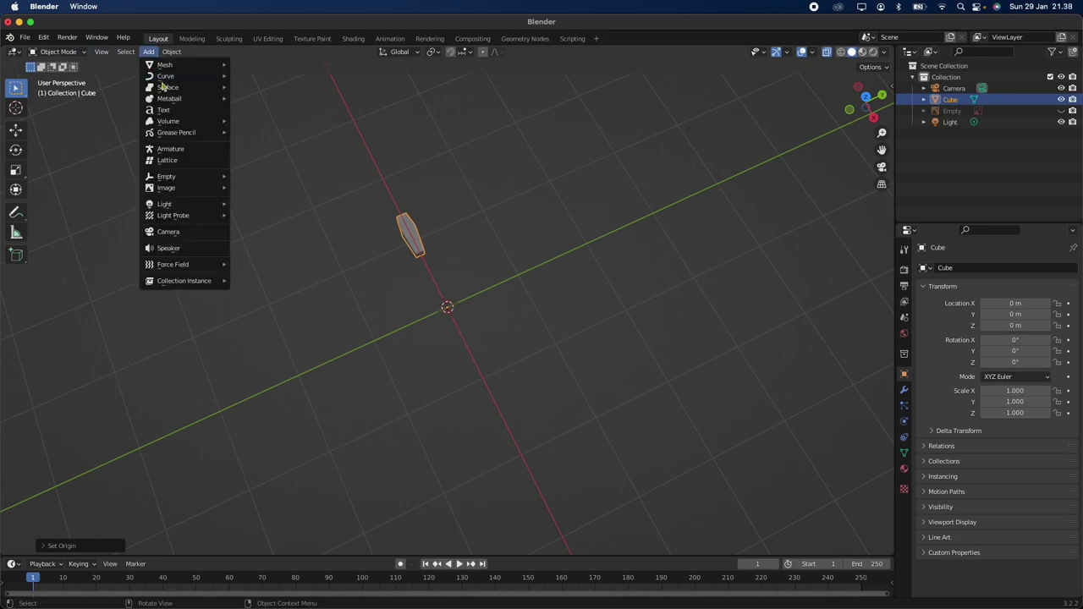
mouse_move(203, 176)
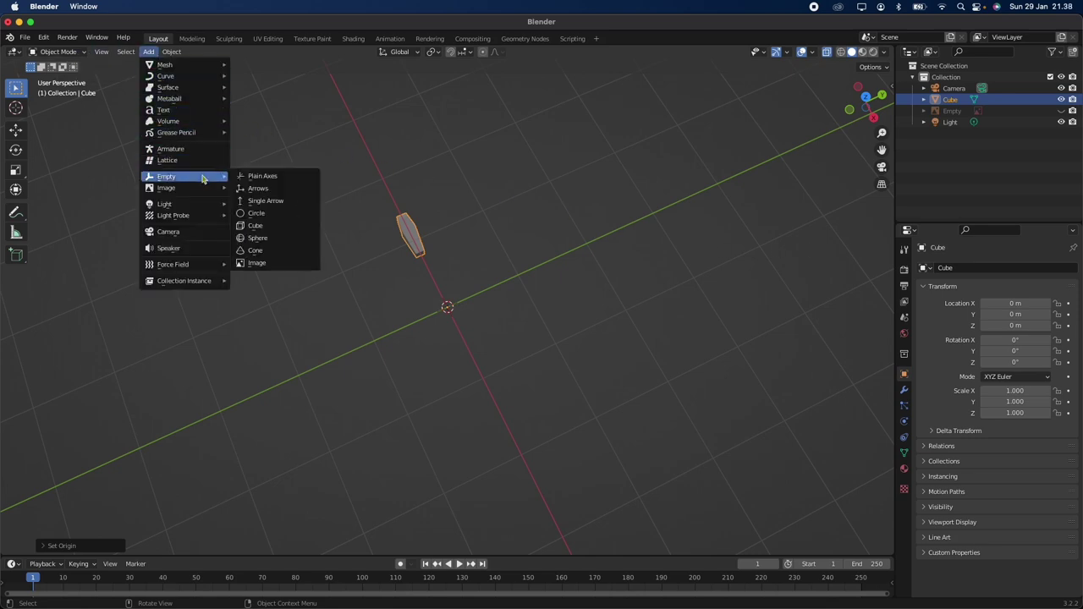
click(277, 177)
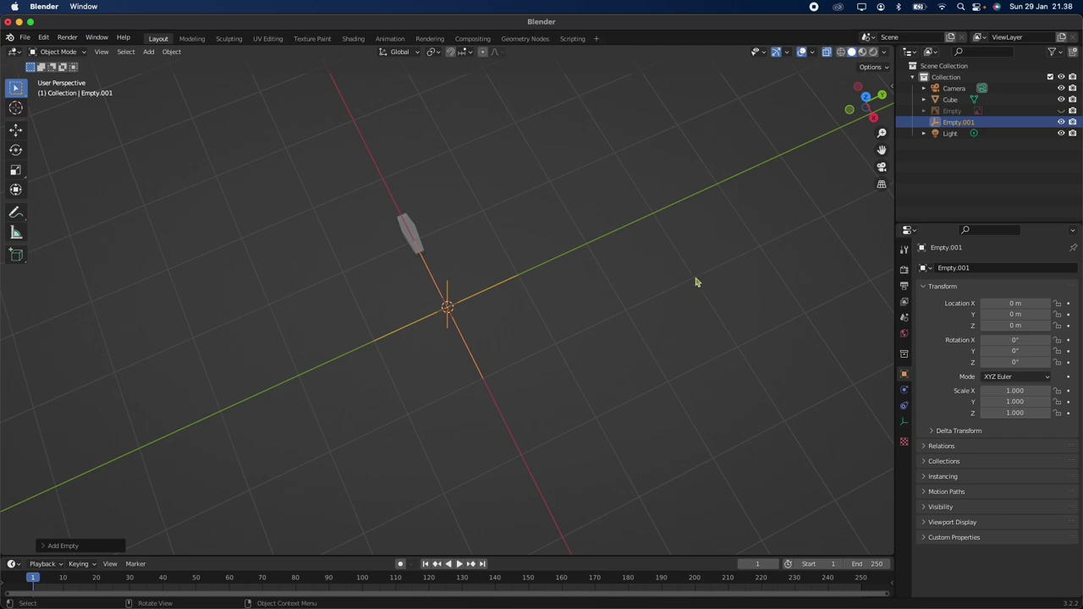
click(415, 226)
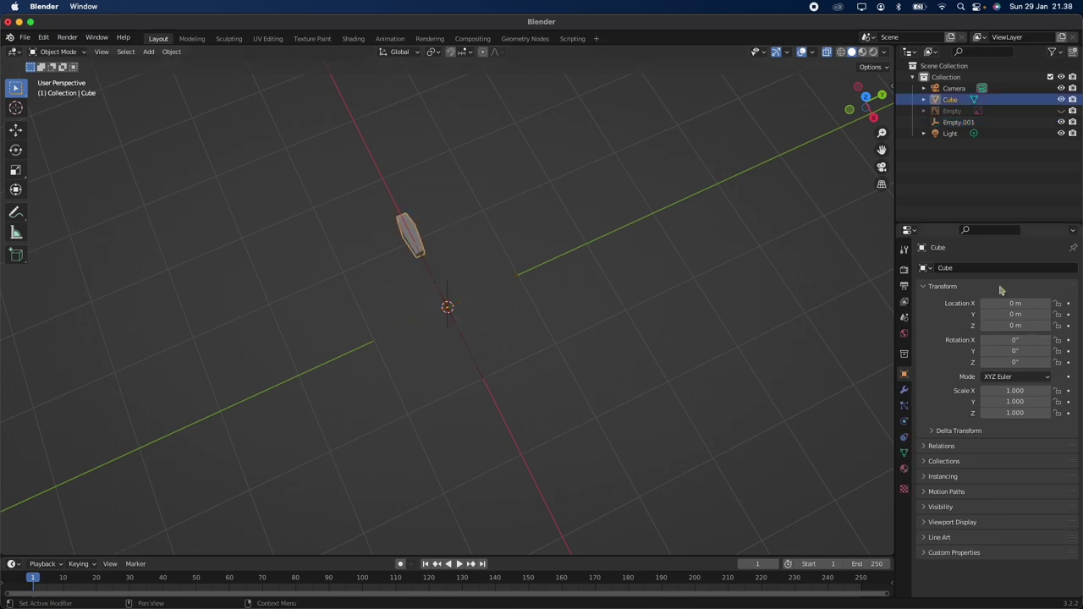
Add an Array modifier to the spoke, switching from Relative Offset to Object Offset
click(903, 390)
click(949, 267)
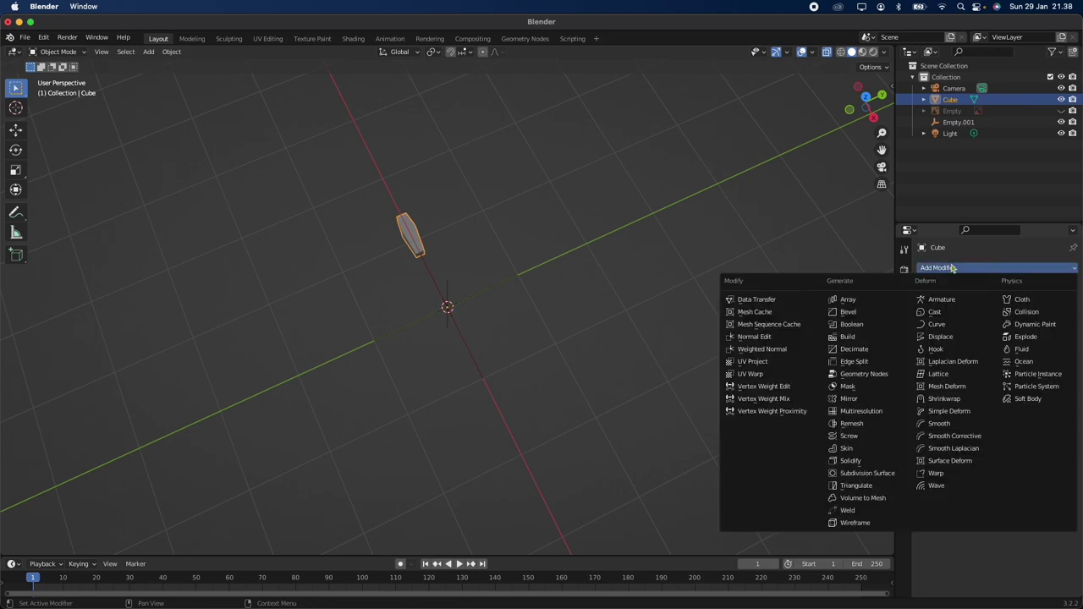
click(884, 299)
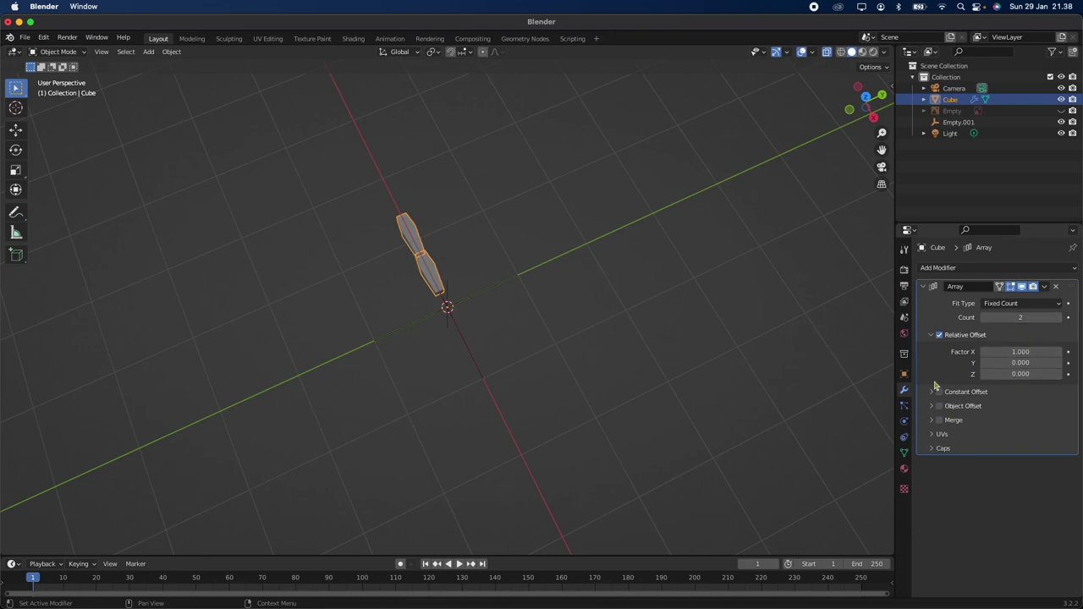
click(939, 336)
click(937, 406)
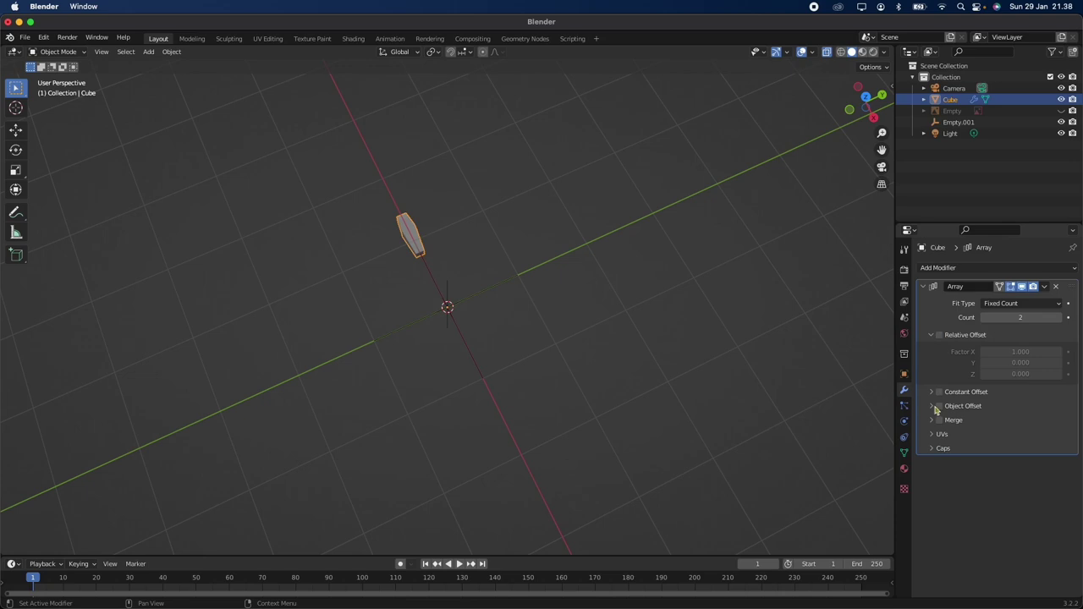
click(932, 407)
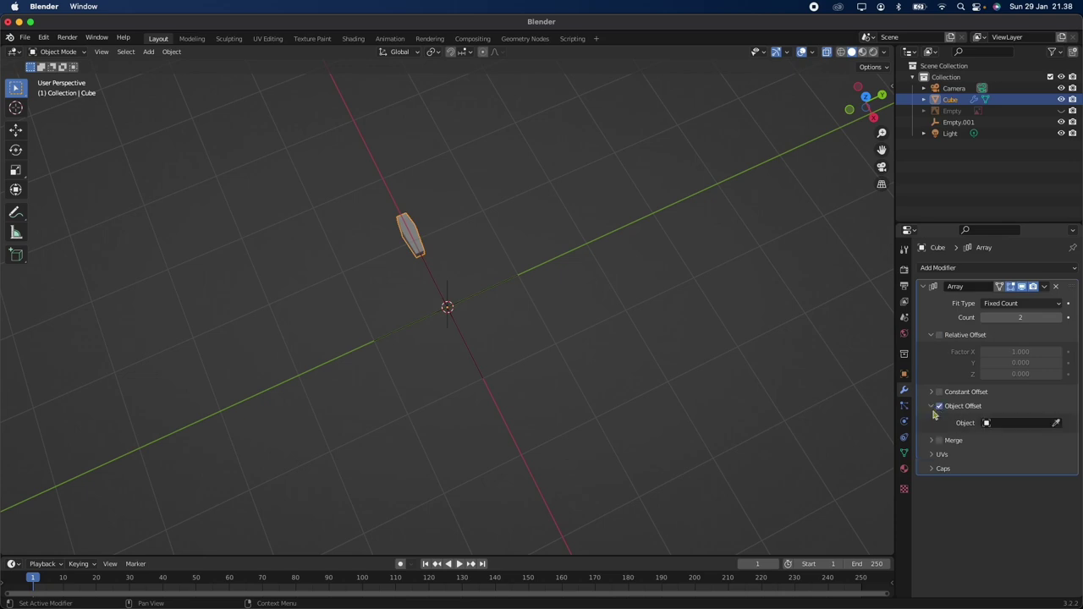
Set the array count to 15 and use Empty.001 as its offset object
click(1058, 318)
click(1059, 318)
click(1059, 318)
click(1059, 318)
click(1058, 318)
click(1058, 318)
click(1058, 318)
click(1058, 318)
click(1058, 318)
click(1058, 318)
click(867, 98)
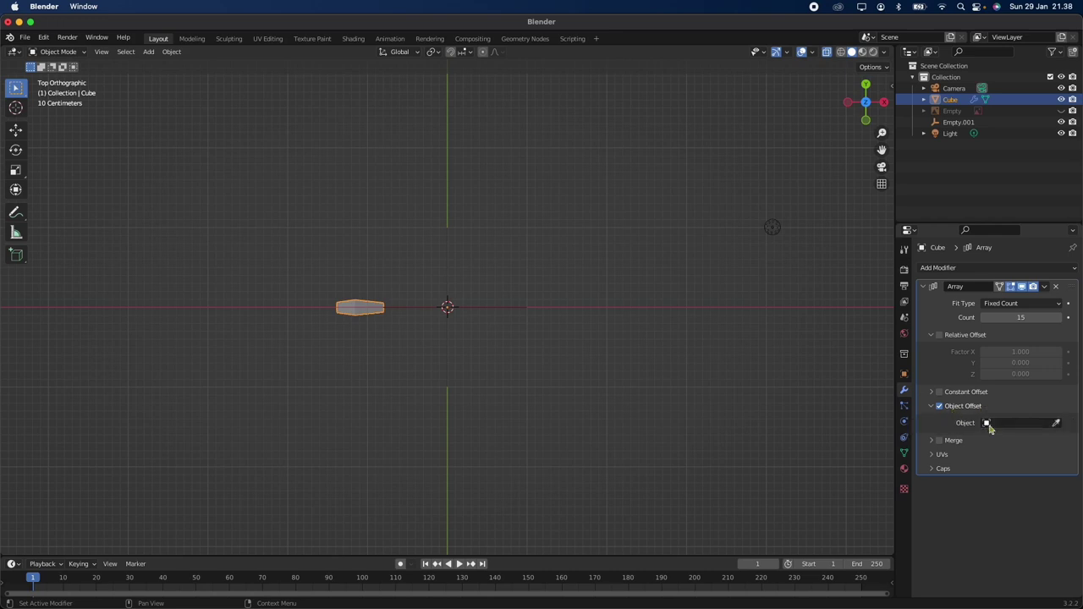
click(1006, 425)
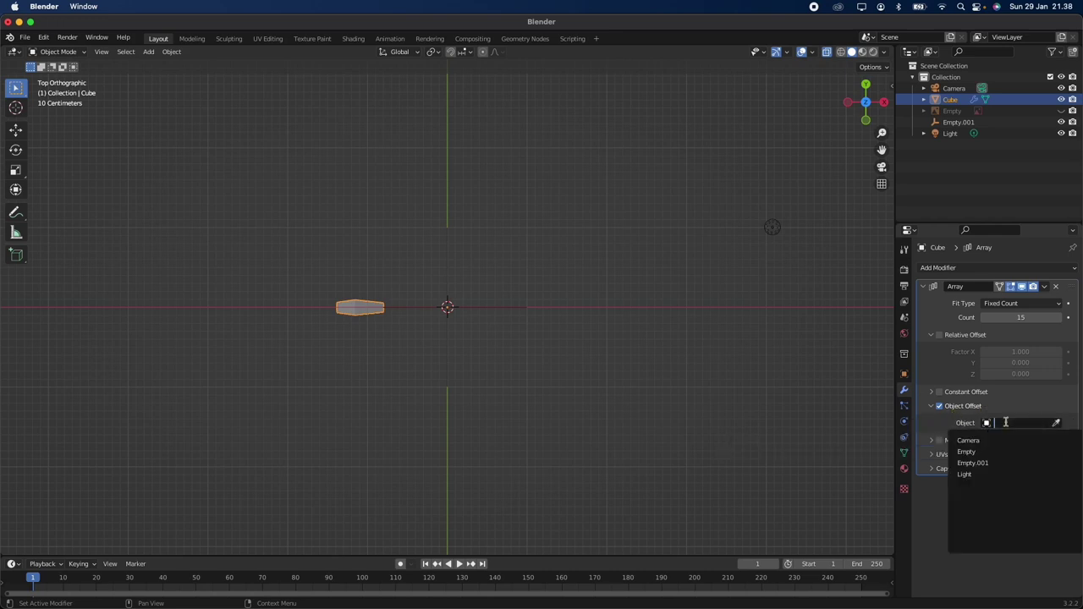
click(985, 463)
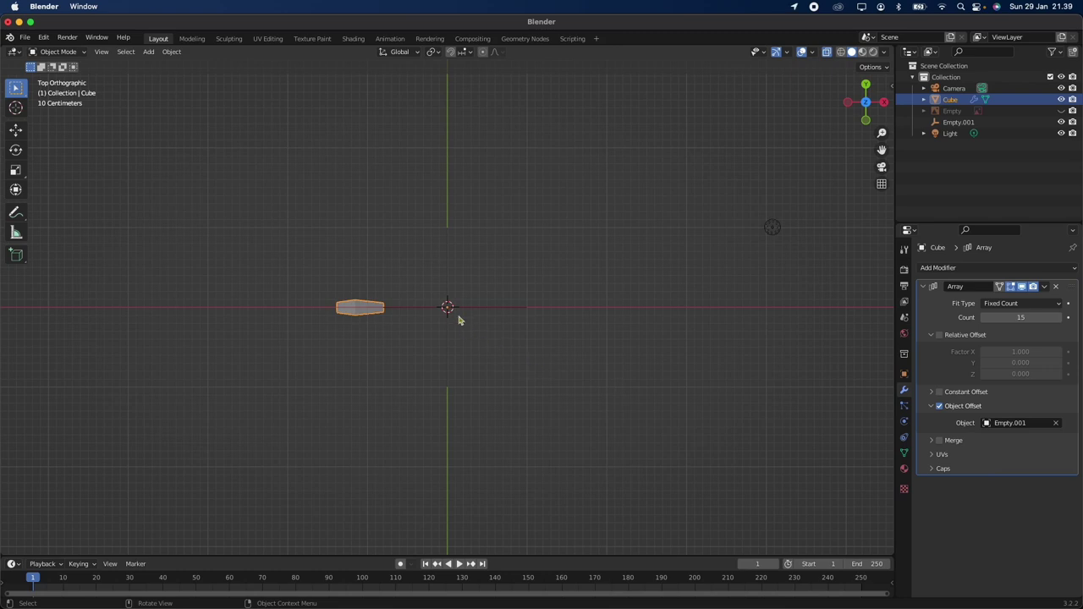
click(959, 122)
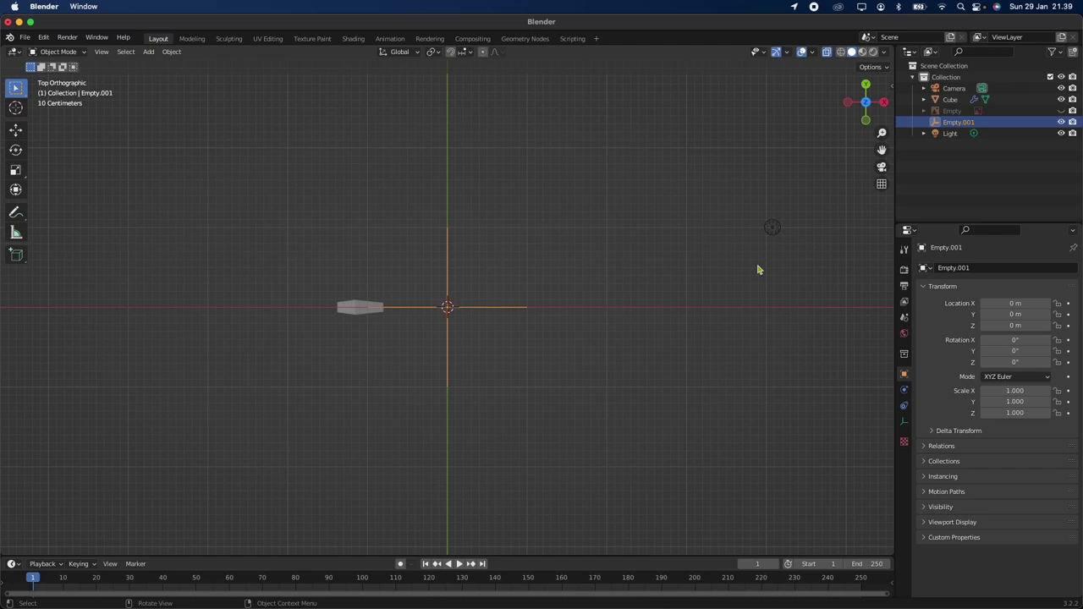
Rotate Empty.001 by -24.1° about Z to fan the 15 spokes into a ring
key(r)
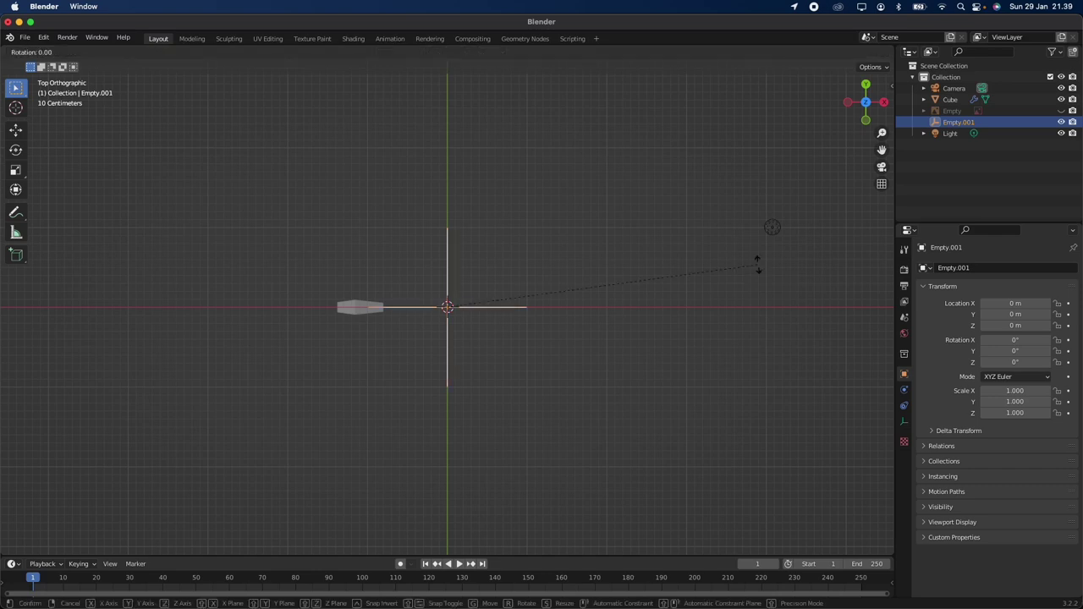
key(z)
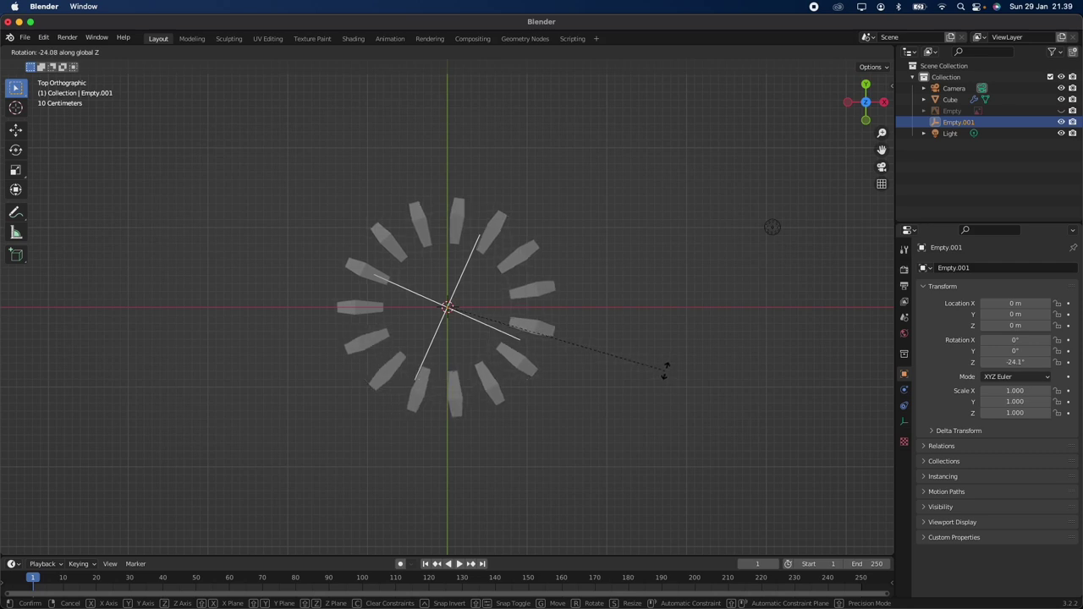
click(665, 372)
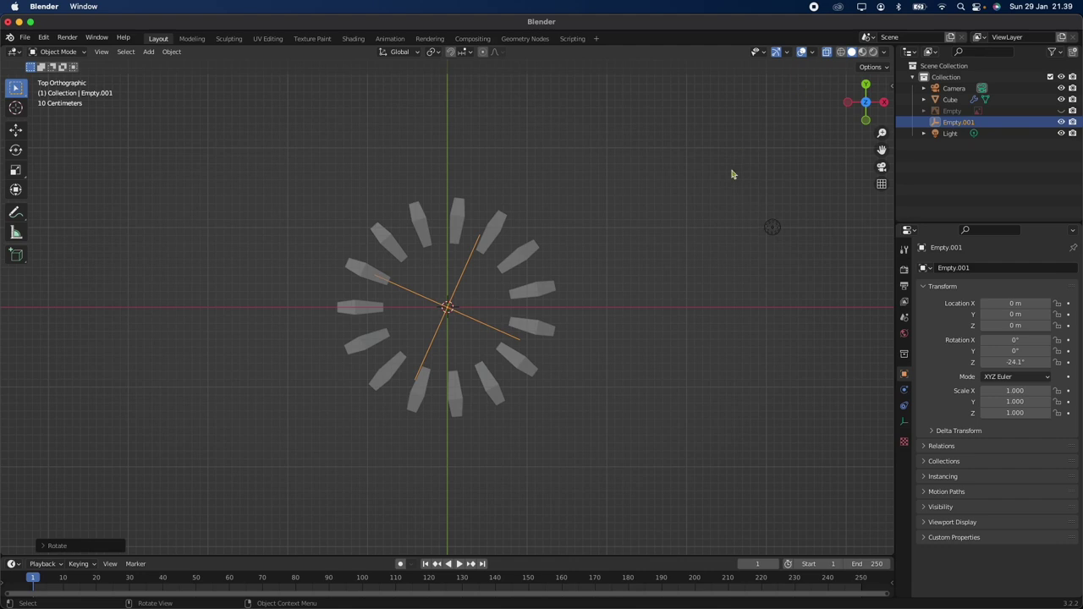
scroll(616, 307, down, 10)
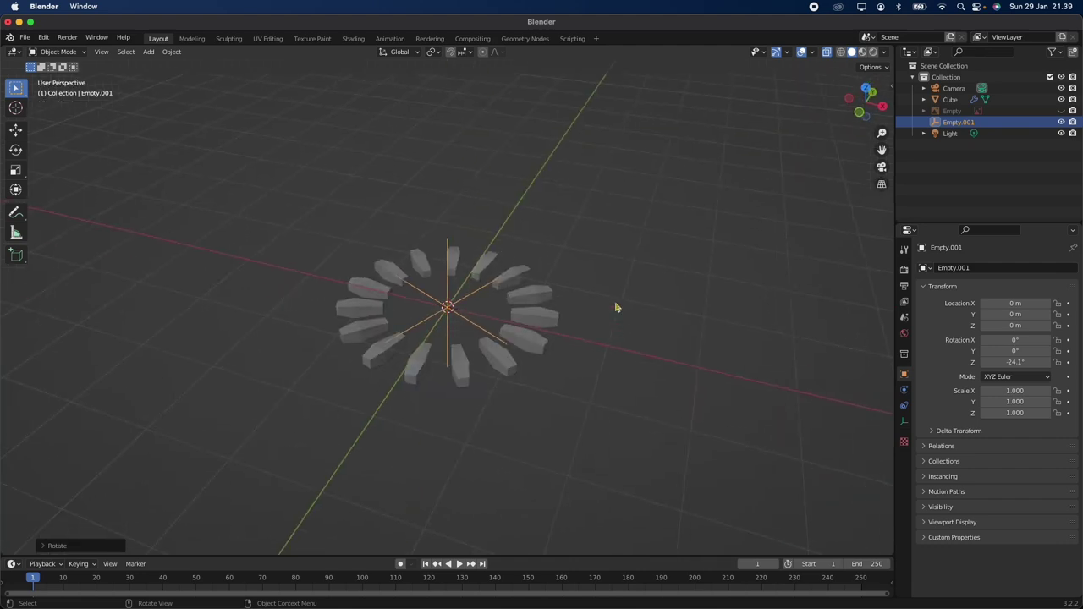
Unhide the wheel reference image, switch to Top orthographic view, and enable X-ray
scroll(616, 307, up, 10)
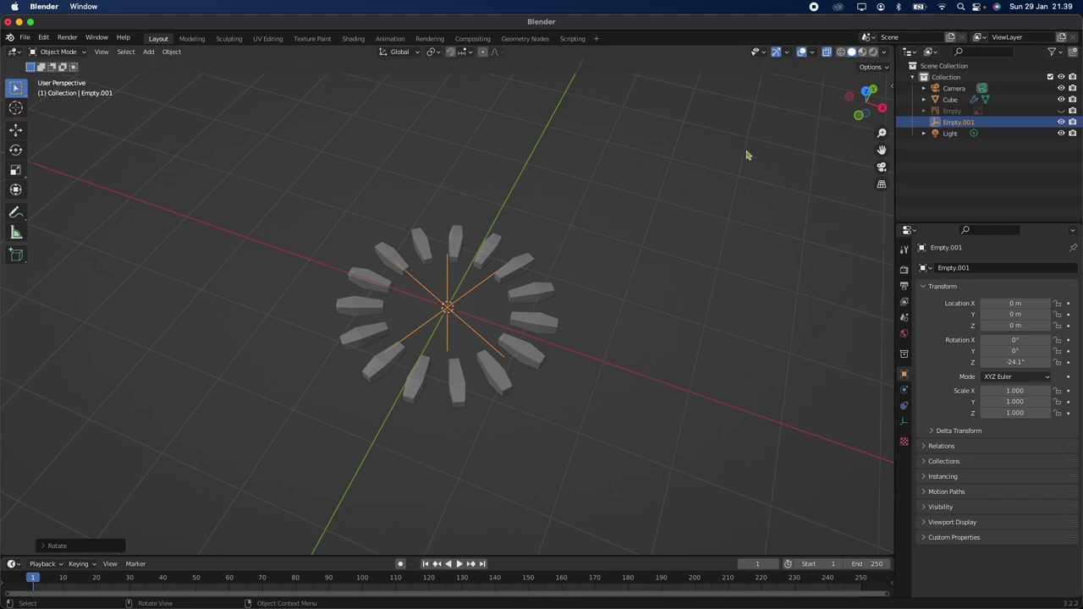
click(817, 6)
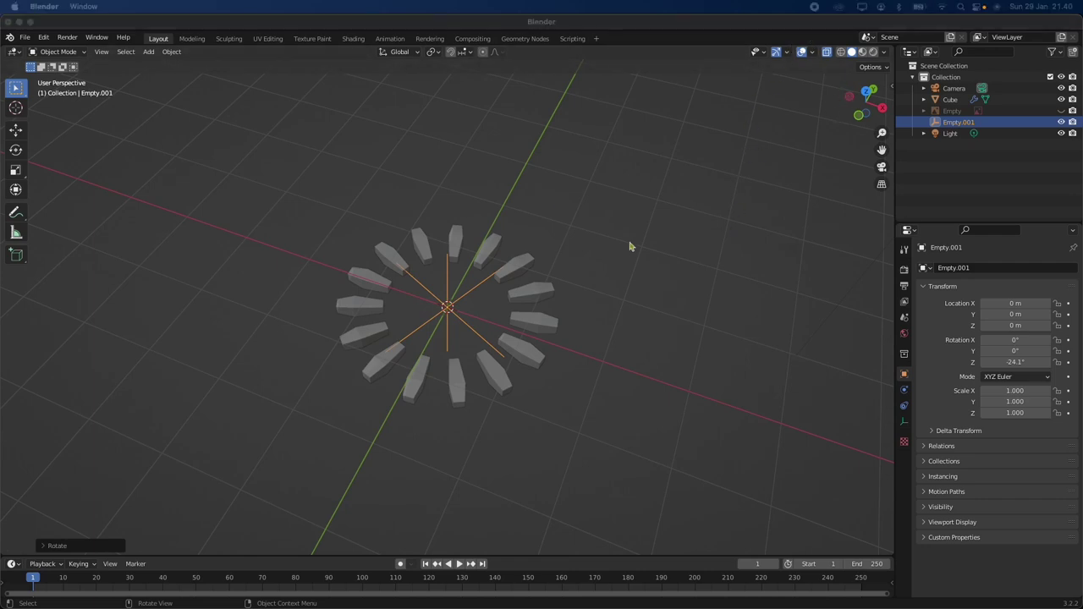
click(1060, 111)
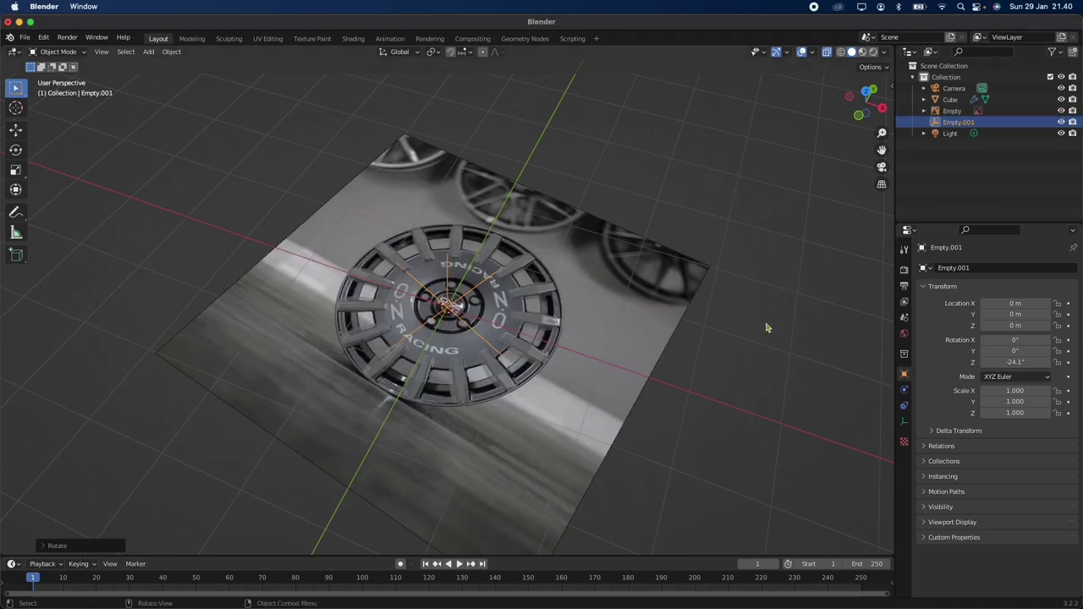
scroll(766, 328, up, 5)
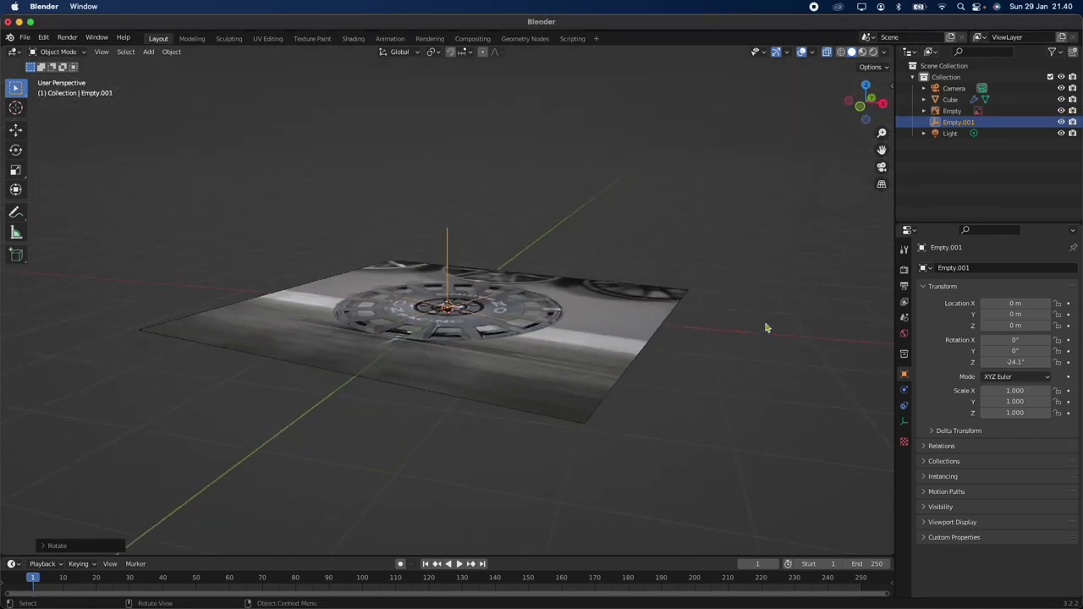
scroll(766, 329, down, 8)
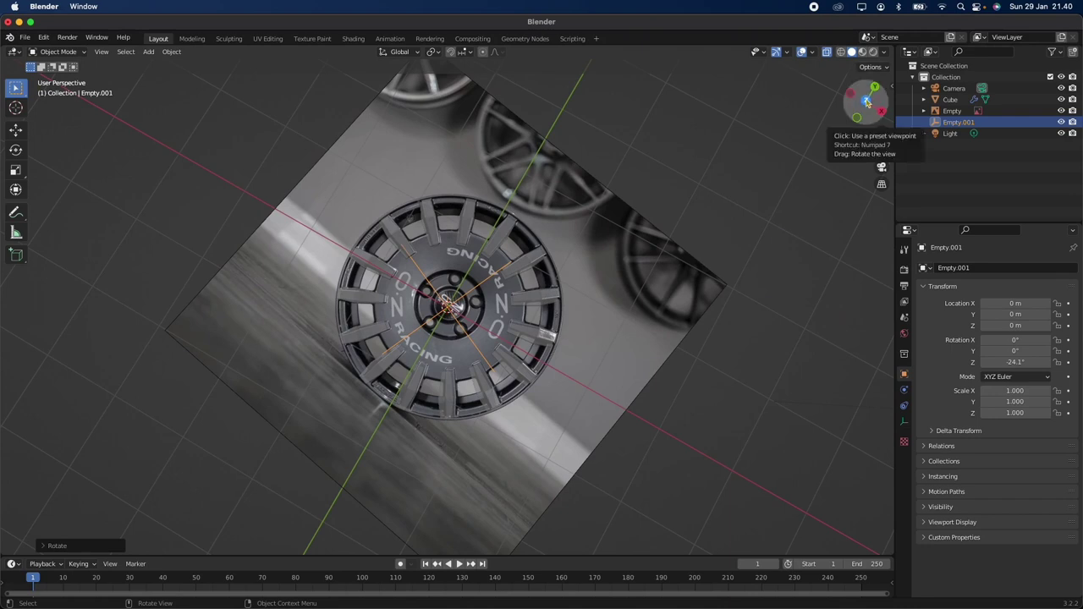
click(867, 102)
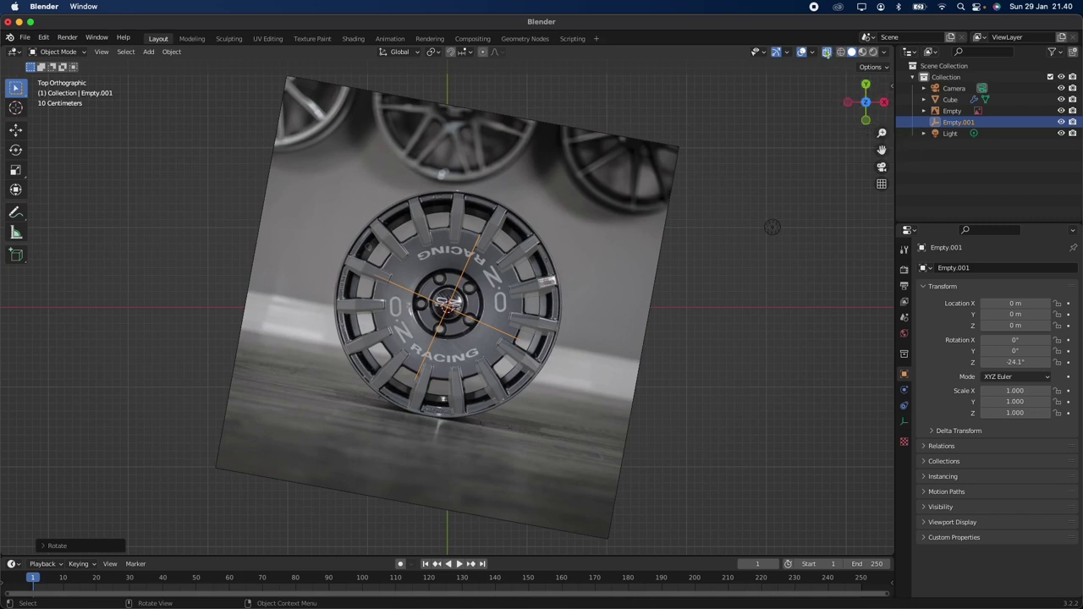
click(826, 52)
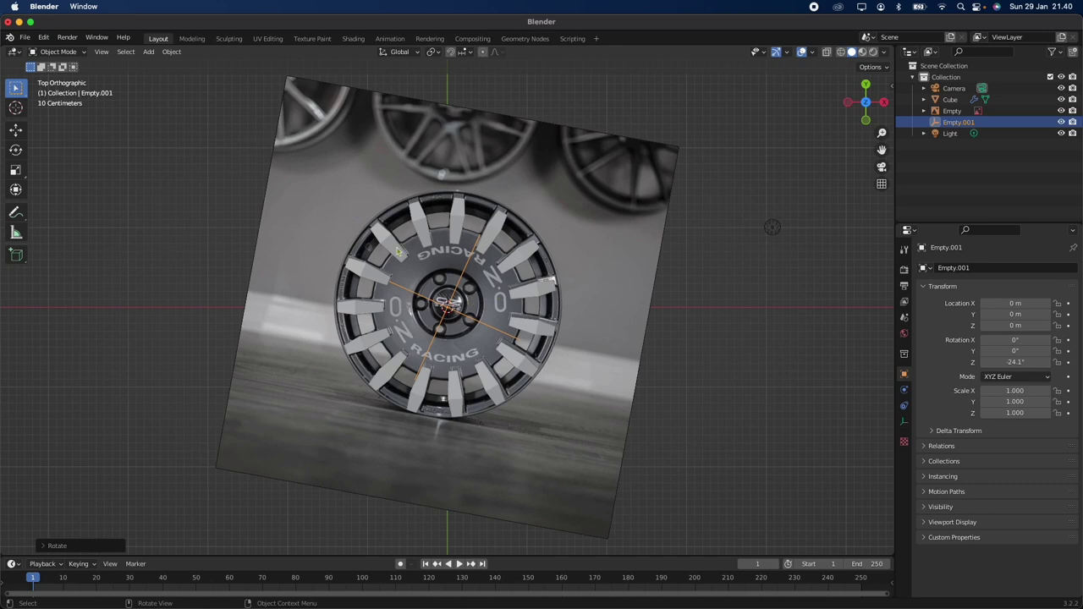
click(148, 52)
Add a Circle mesh at the wheel's centre, around the reference photo's rim
mouse_move(170, 67)
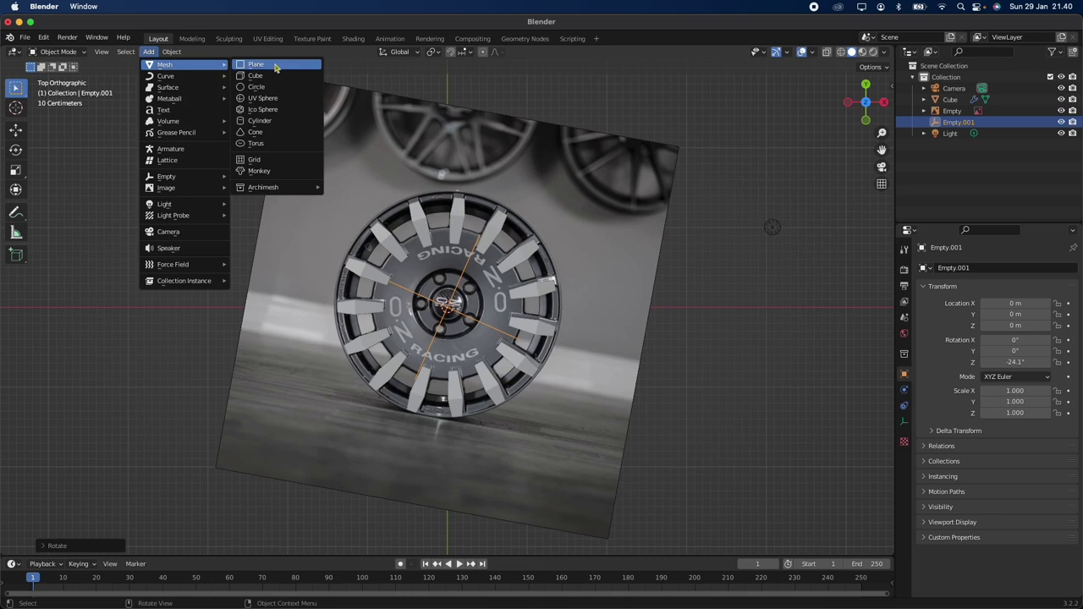
click(286, 87)
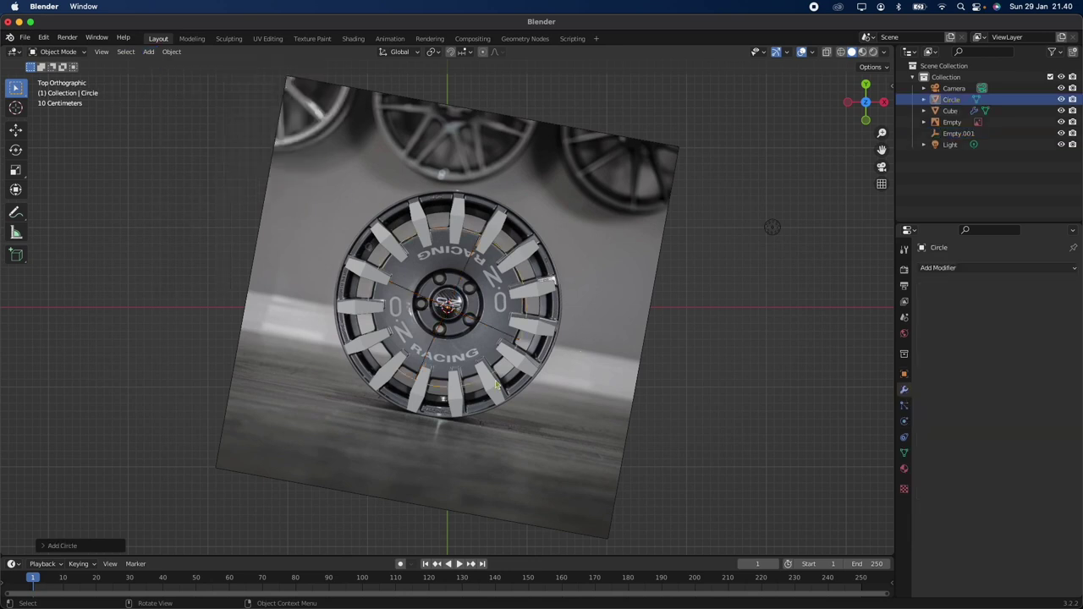
scroll(522, 333, down, 3)
scroll(522, 332, up, 6)
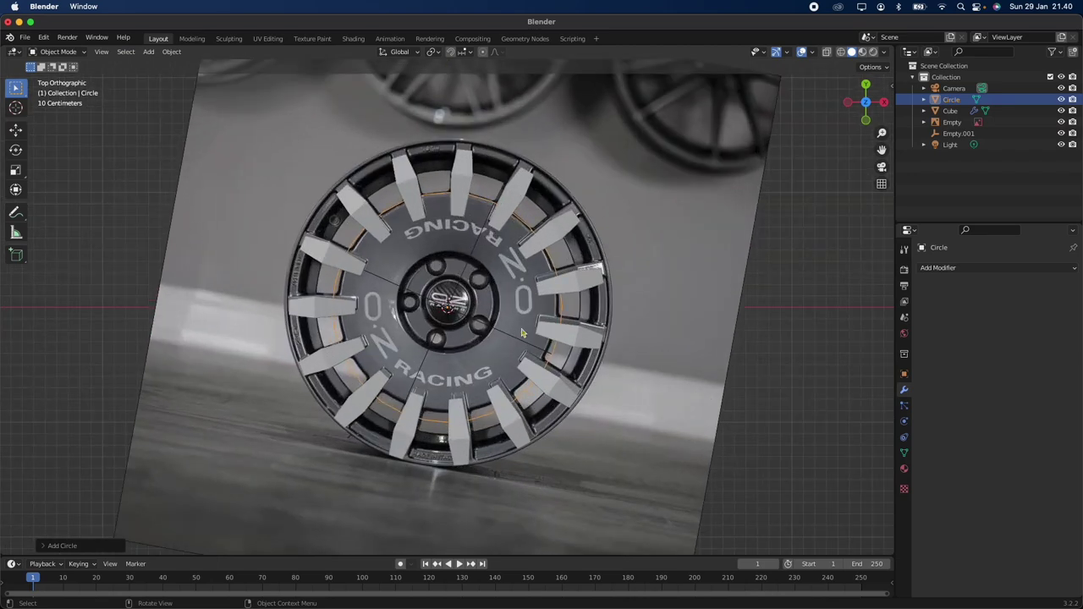
scroll(522, 332, up, 1)
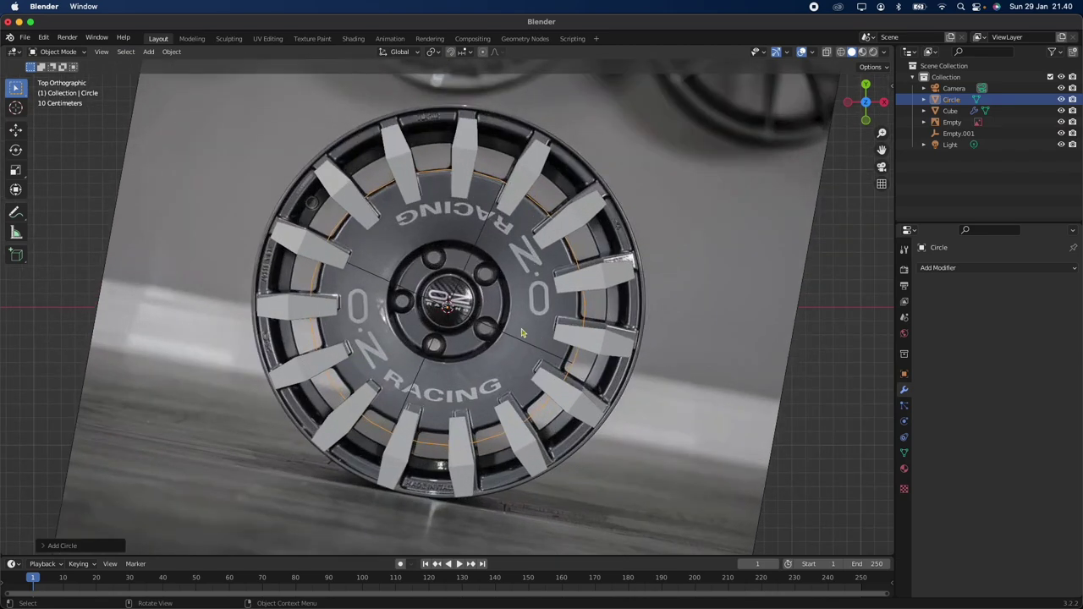
scroll(521, 332, down, 3)
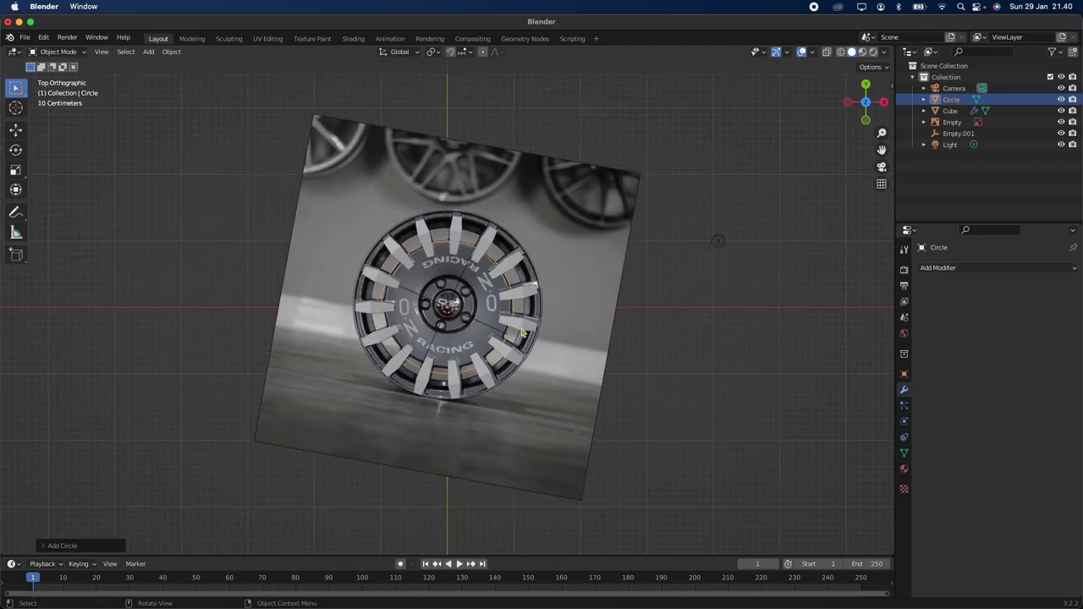
scroll(522, 332, up, 2)
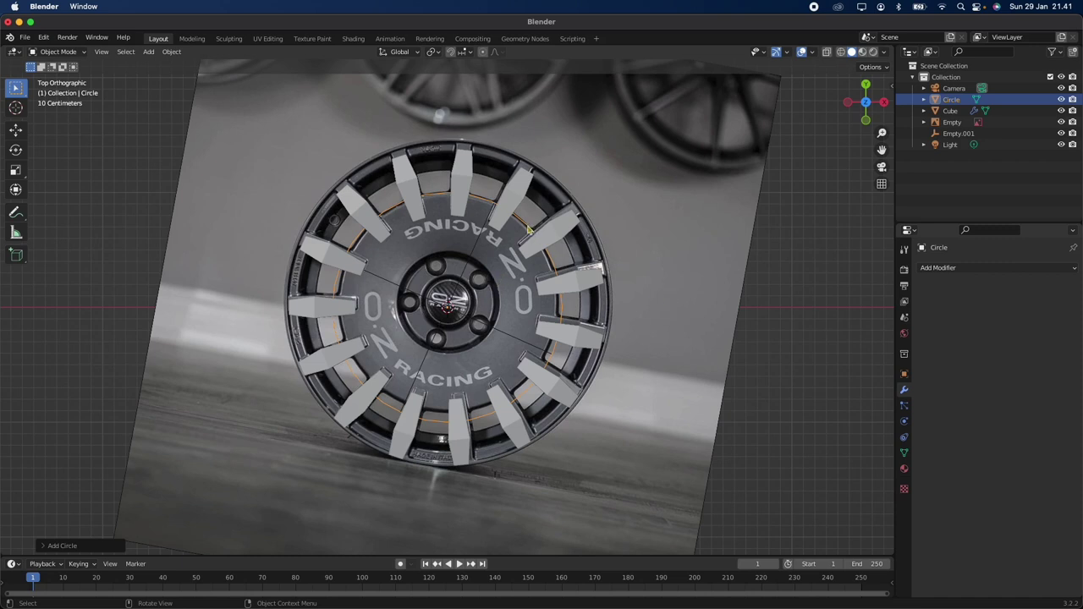
In Edit Mode, extrude all circle vertices inward, scaled to 0.4683 around the hub
click(71, 53)
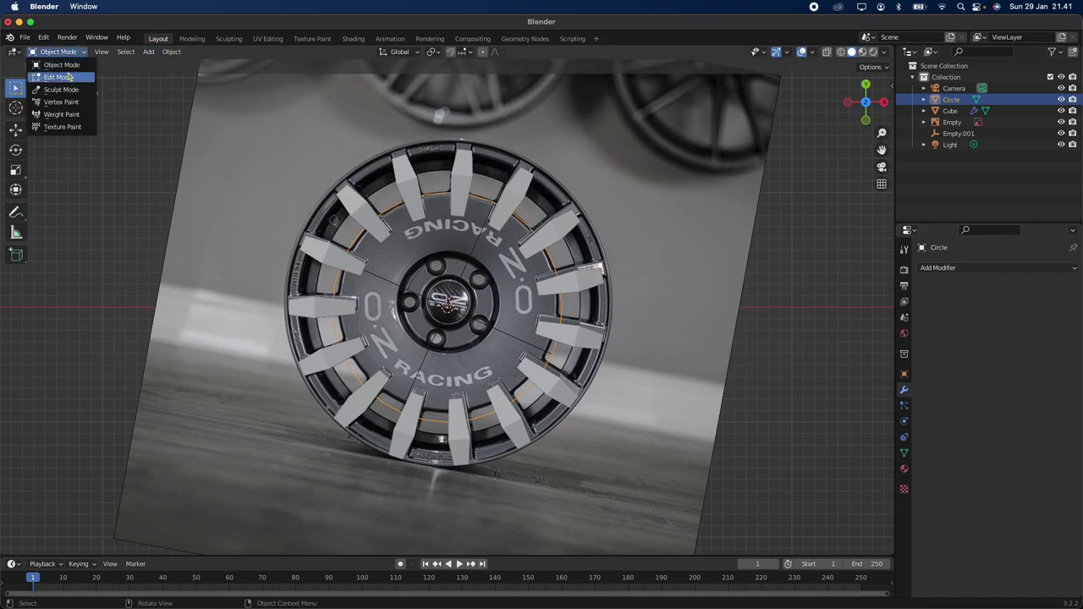
click(70, 77)
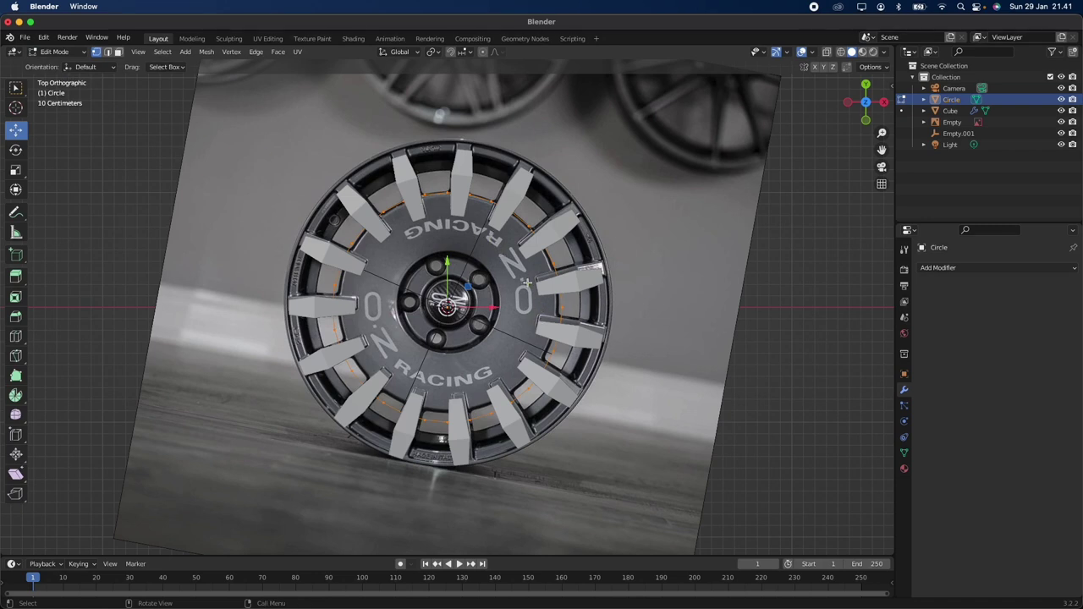
drag(302, 165, 652, 454)
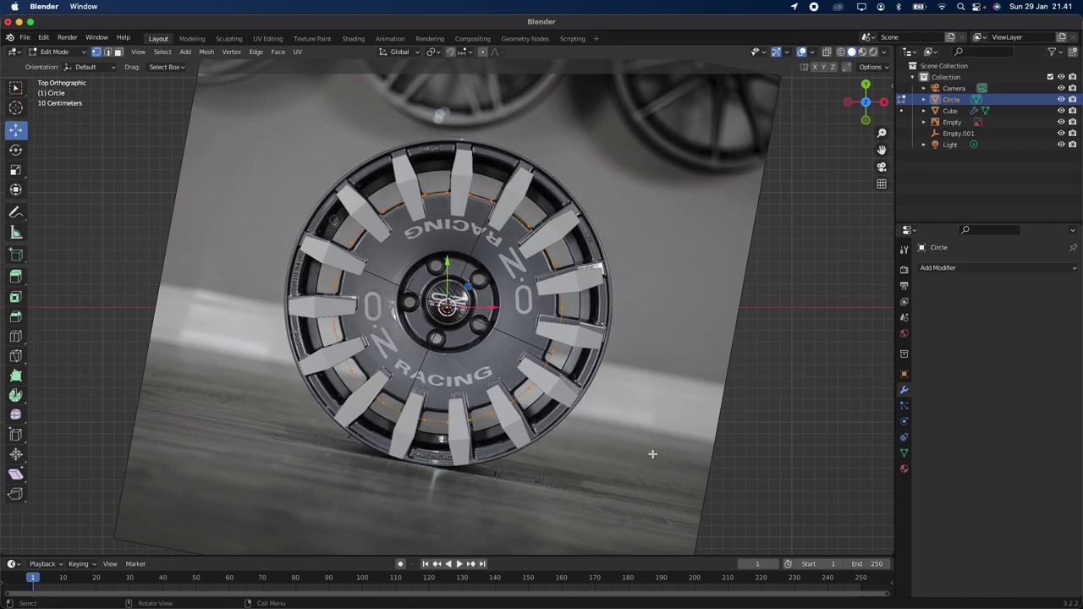
key(s)
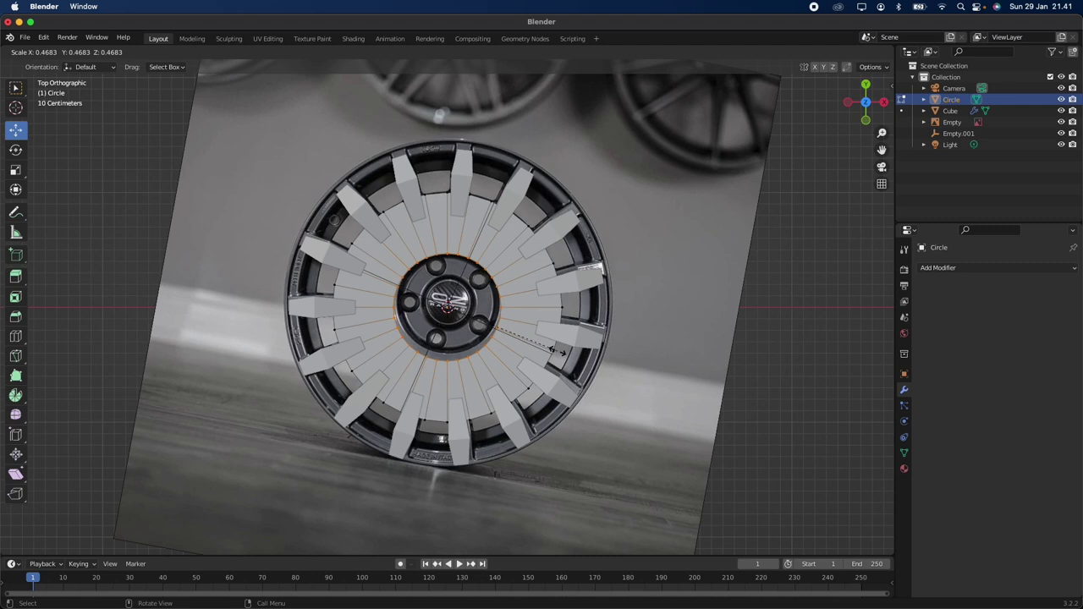
click(555, 349)
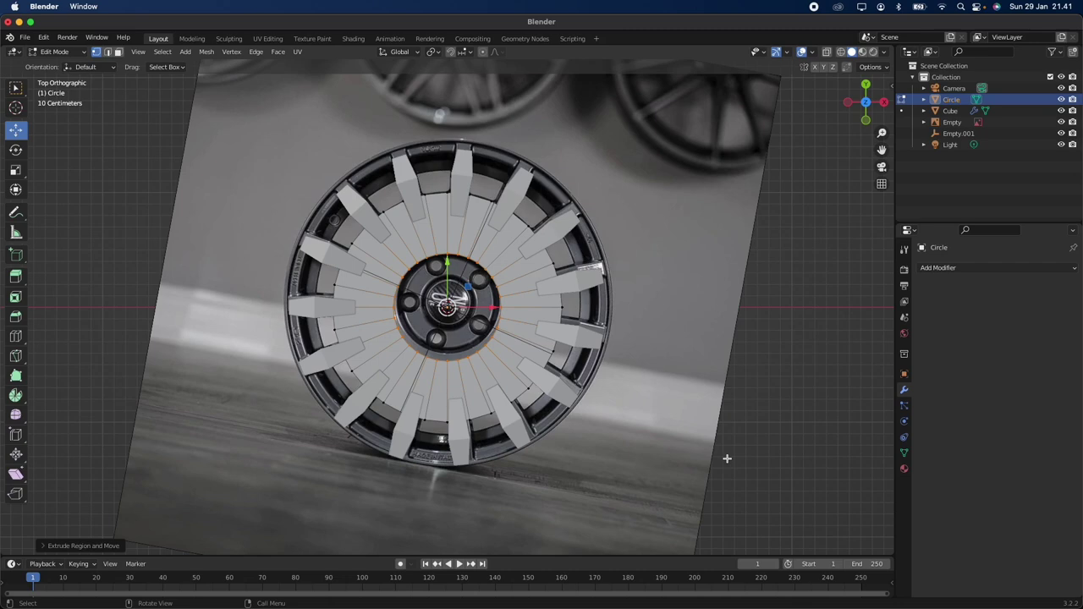
scroll(726, 458, down, 10)
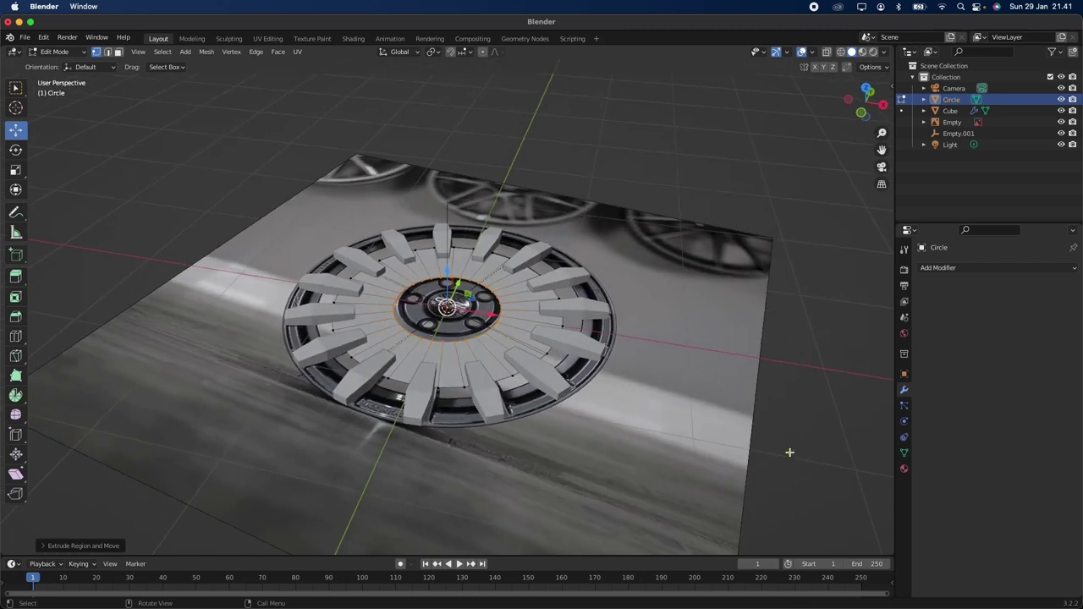
Add a Solidify modifier to the ring disc with 0.05 m thickness
click(976, 269)
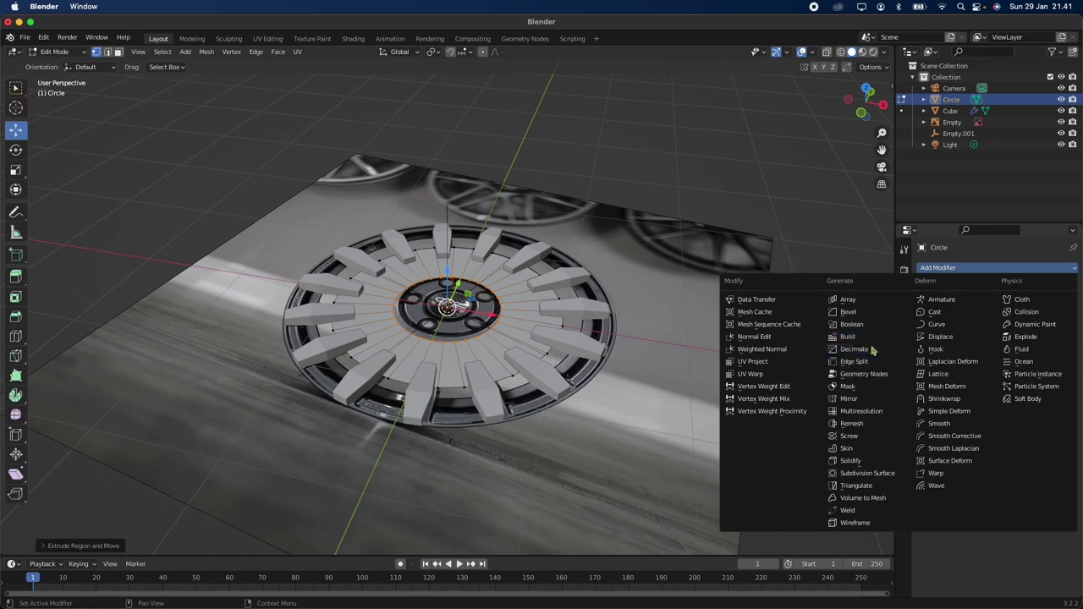
click(872, 461)
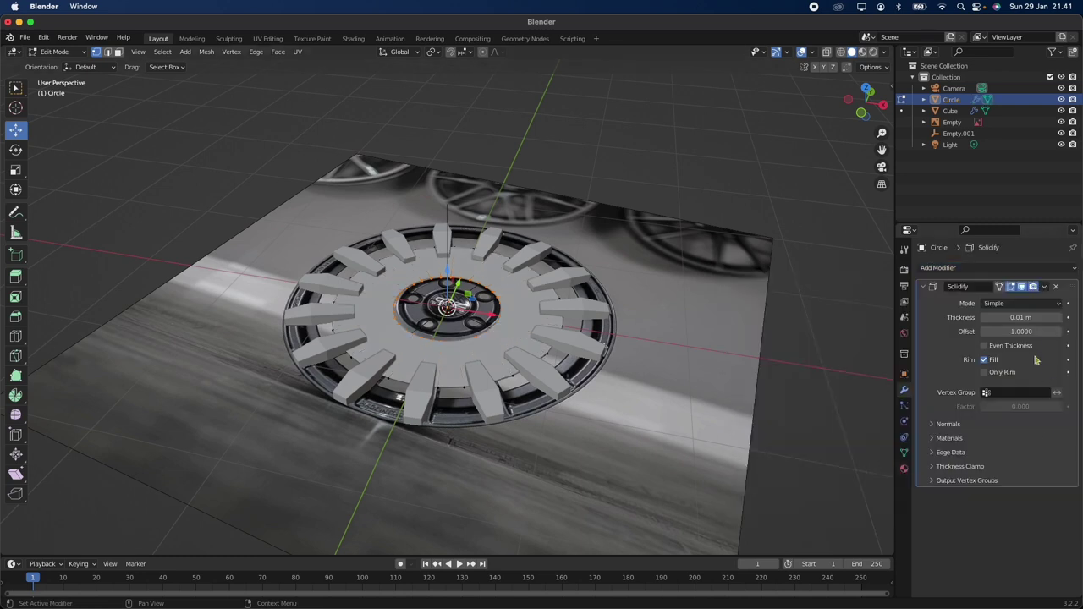
click(1058, 319)
click(1058, 319)
click(1058, 319)
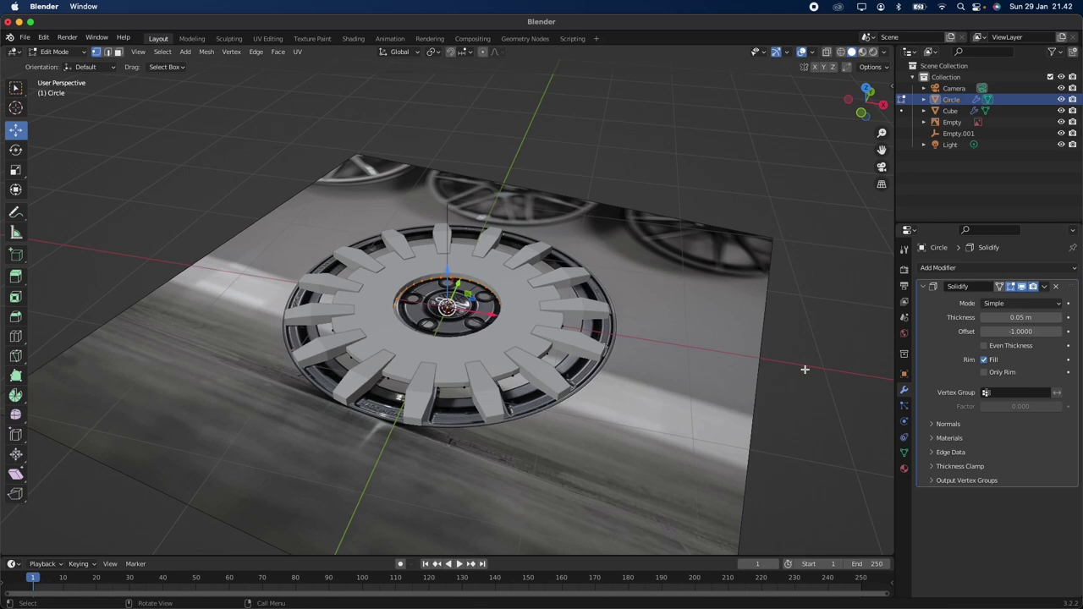
middle_drag(805, 368, 824, 354)
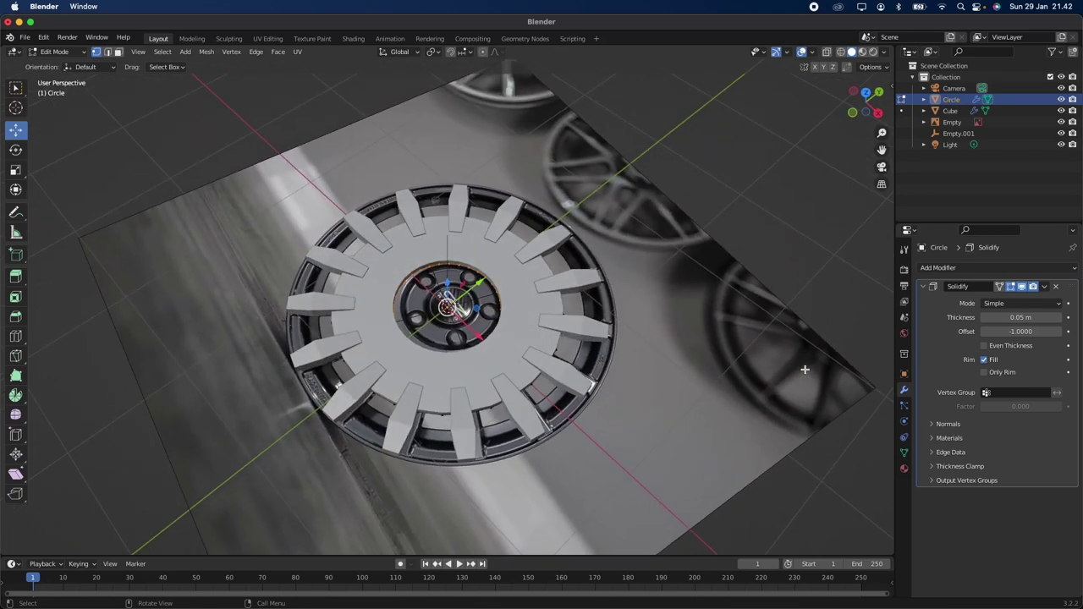
Hide the wheel reference image and view the disc from an oblique angle
click(1060, 133)
click(1061, 134)
click(1061, 122)
middle_drag(713, 399, 668, 440)
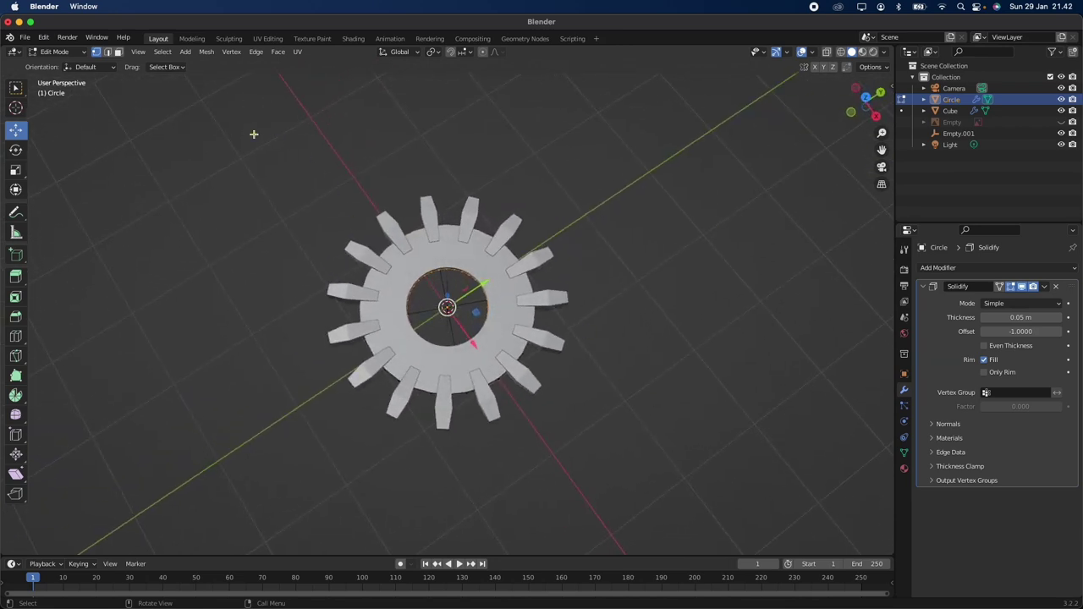
Show the reference image again, view Top orthographic, and return Circle to Object Mode
click(834, 10)
scroll(505, 345, up, 5)
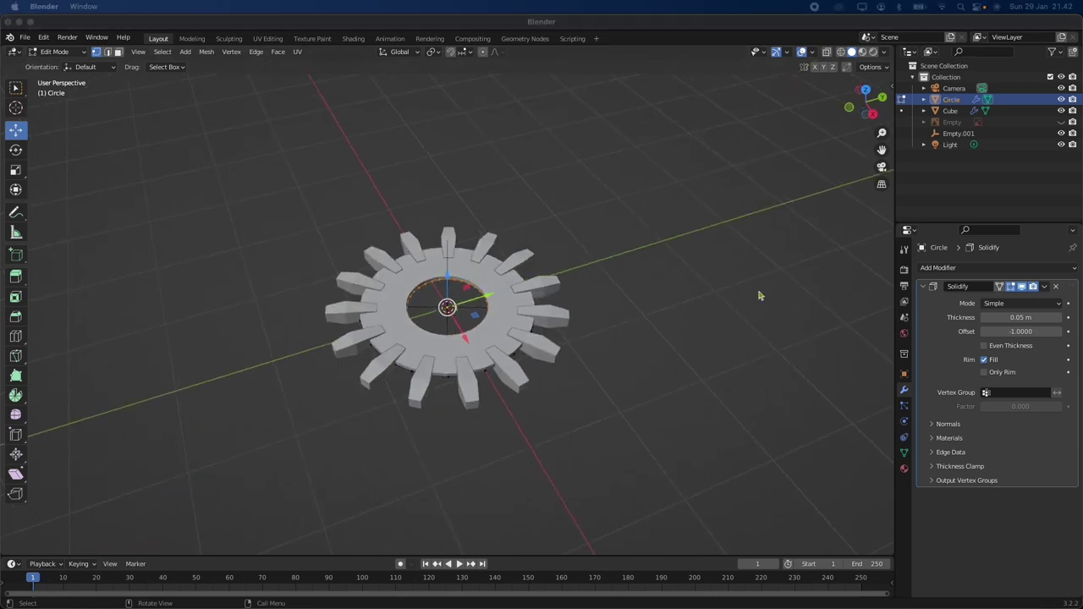
click(1061, 121)
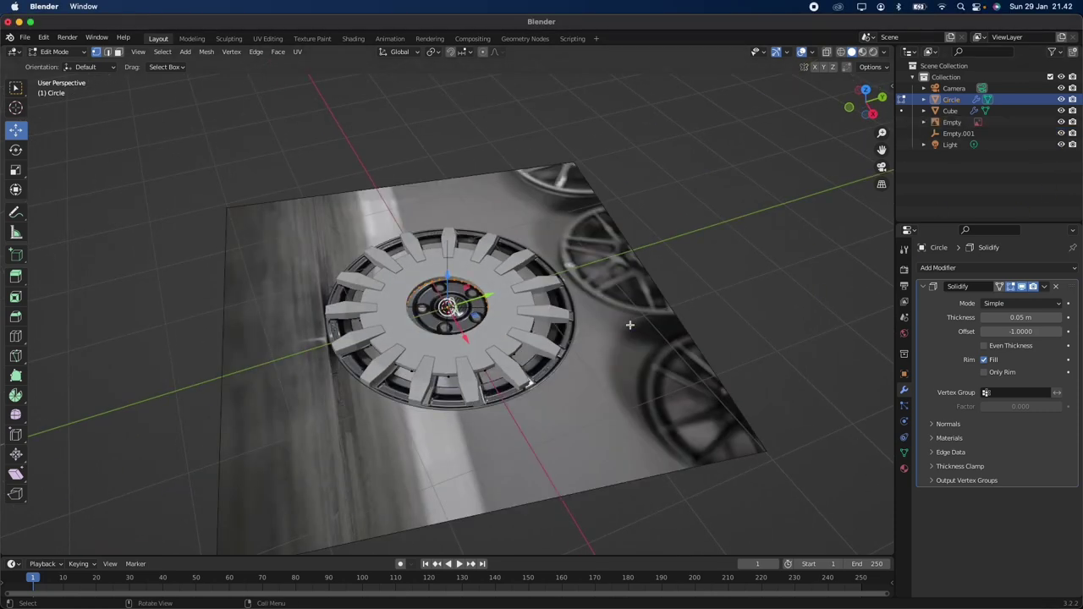
scroll(487, 330, down, 5)
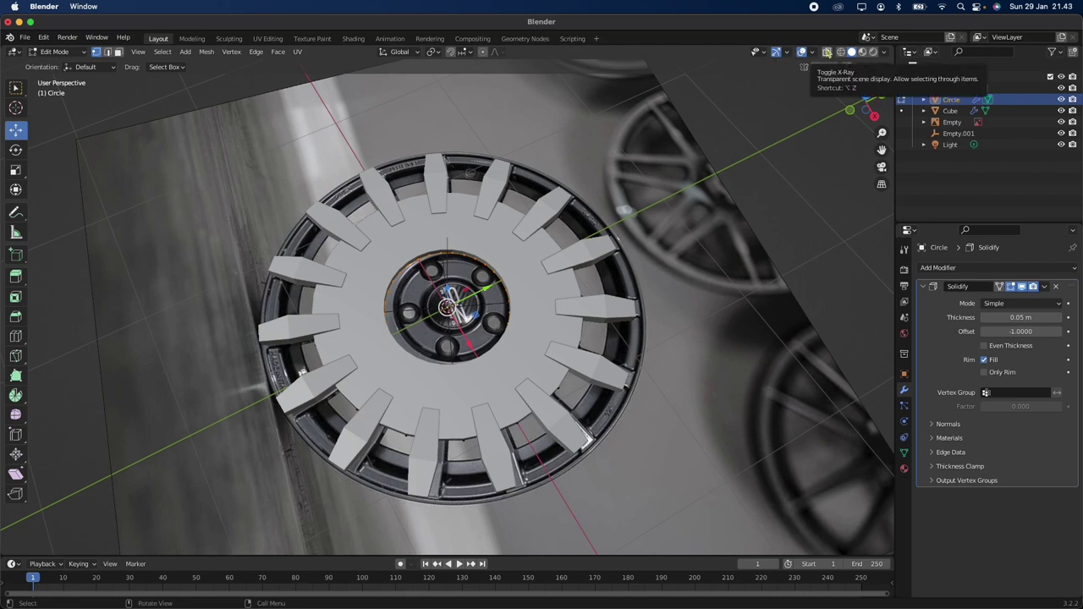
click(866, 102)
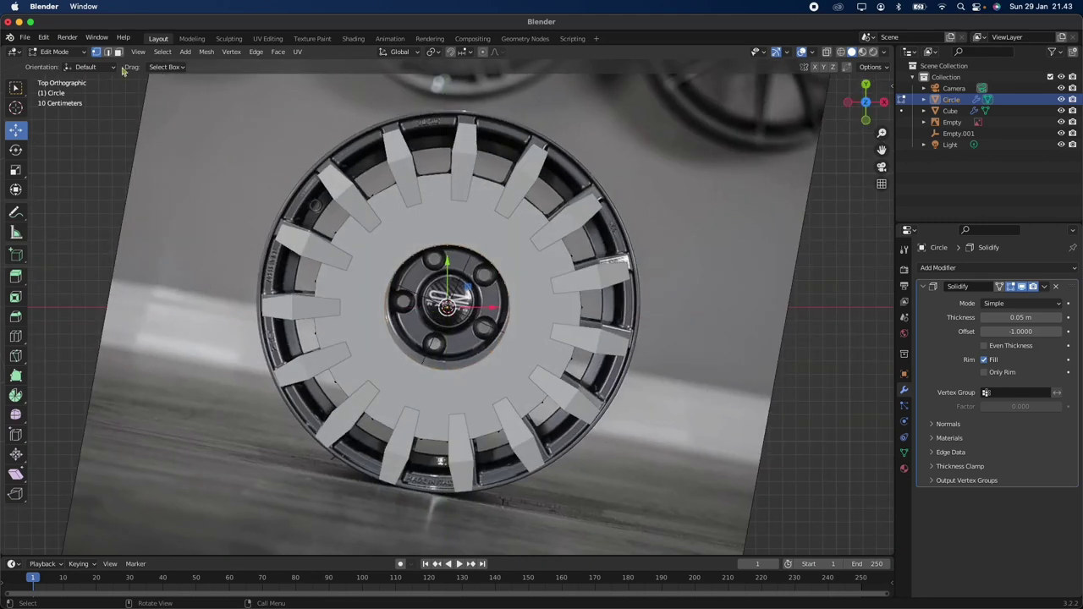
click(61, 52)
click(71, 62)
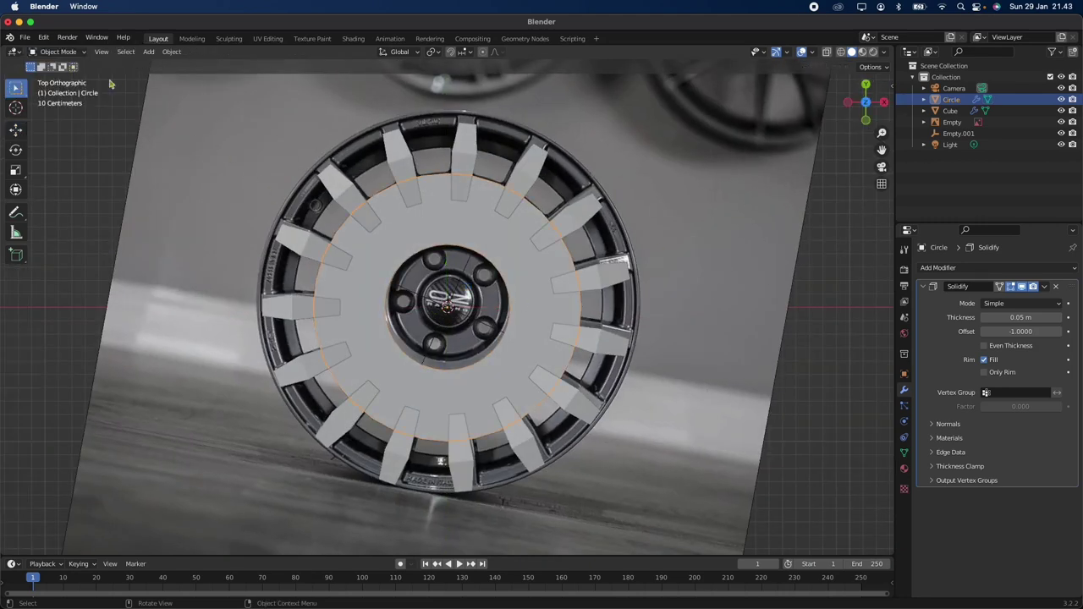
Add a second circle, Circle.001, scaled to the reference rim's outer edge
click(148, 52)
mouse_move(169, 65)
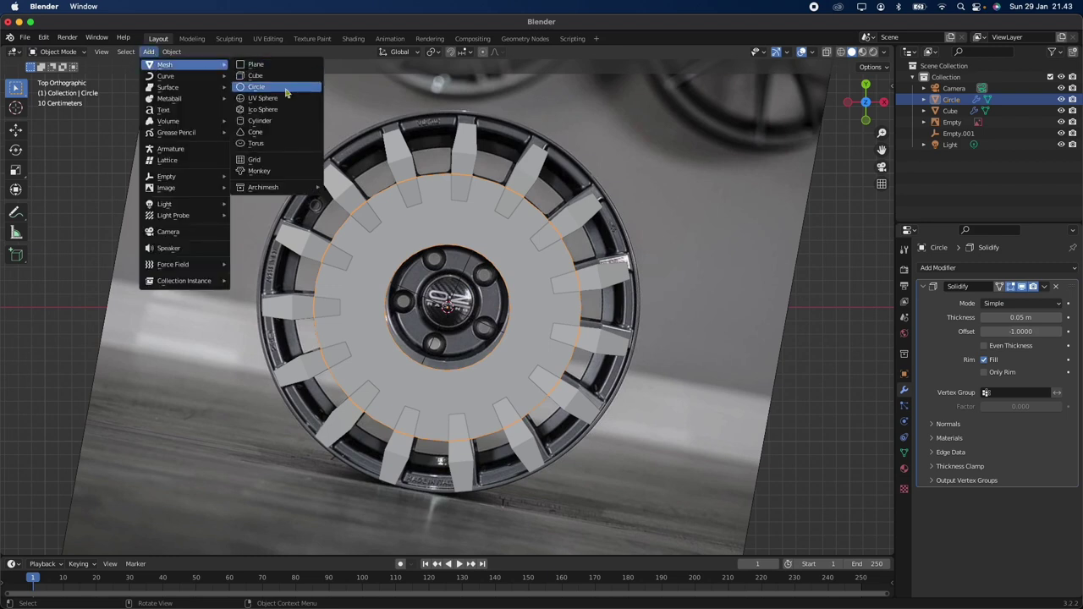
click(286, 89)
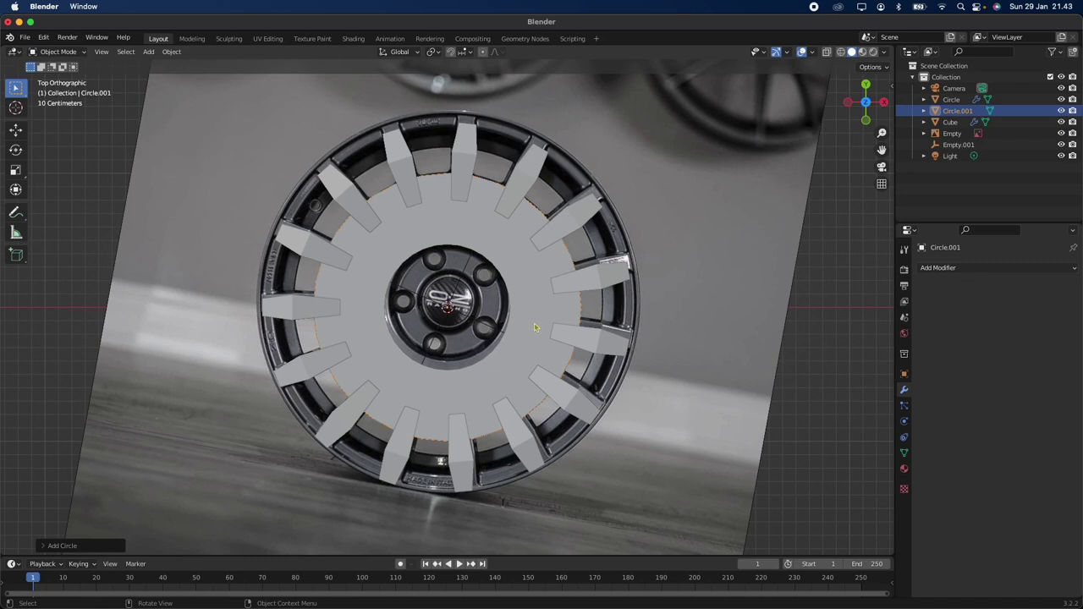
key(s)
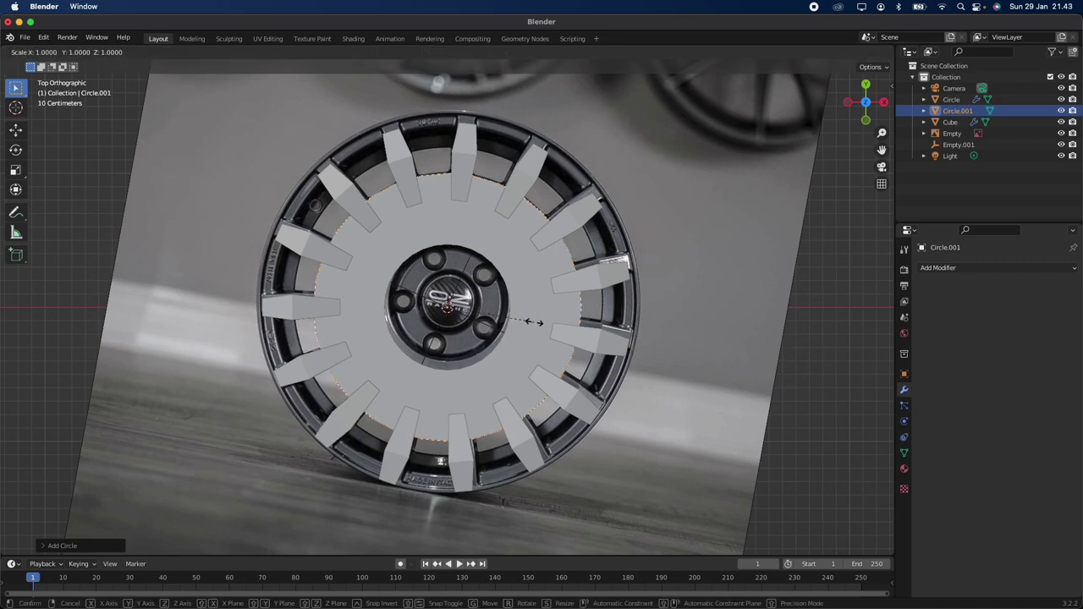
mouse_move(564, 353)
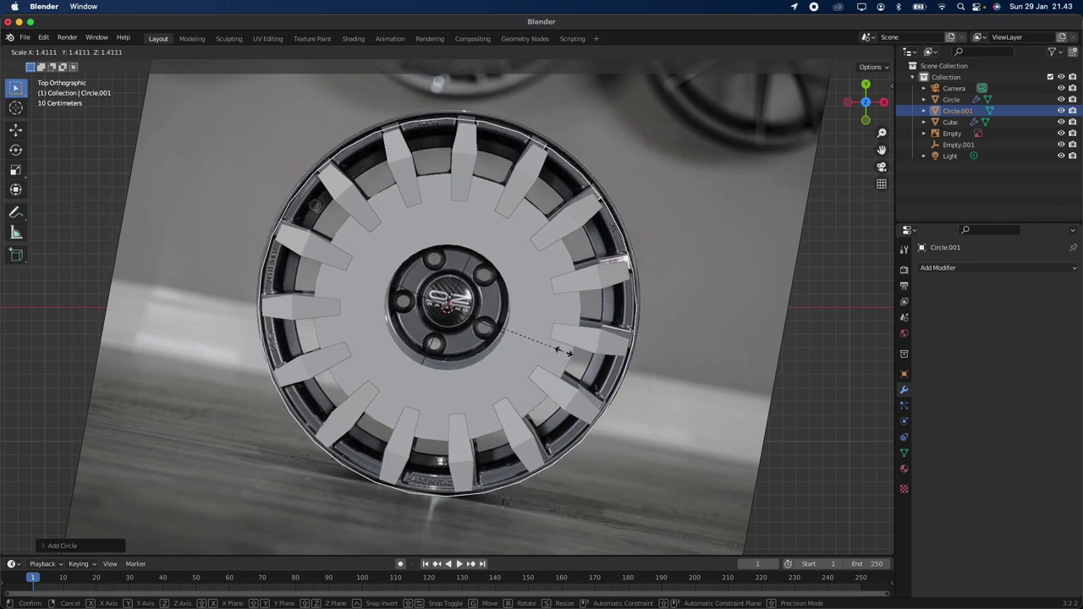
click(562, 352)
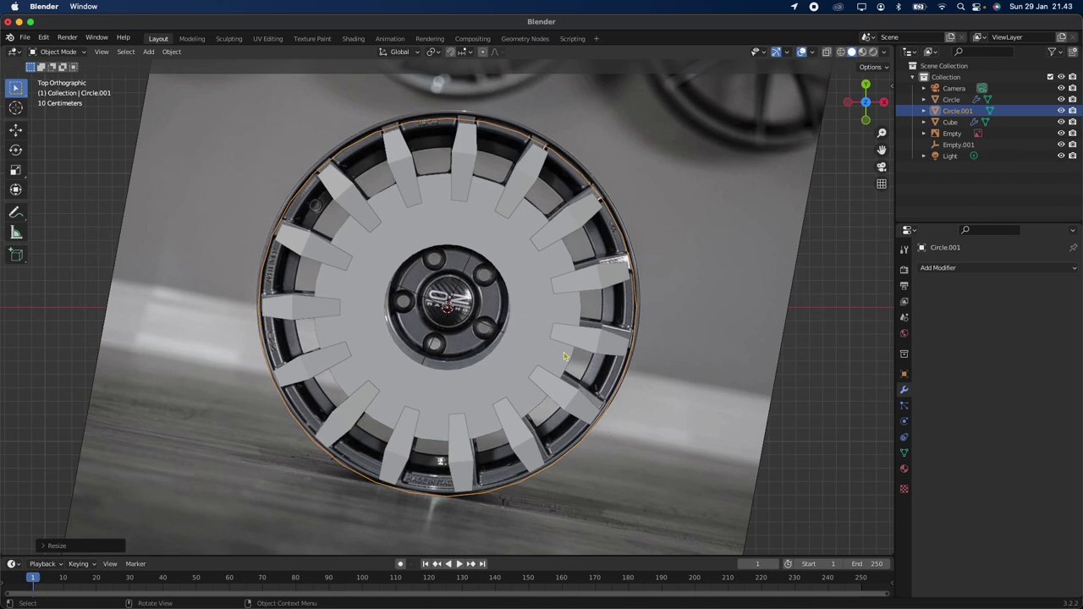
key(s)
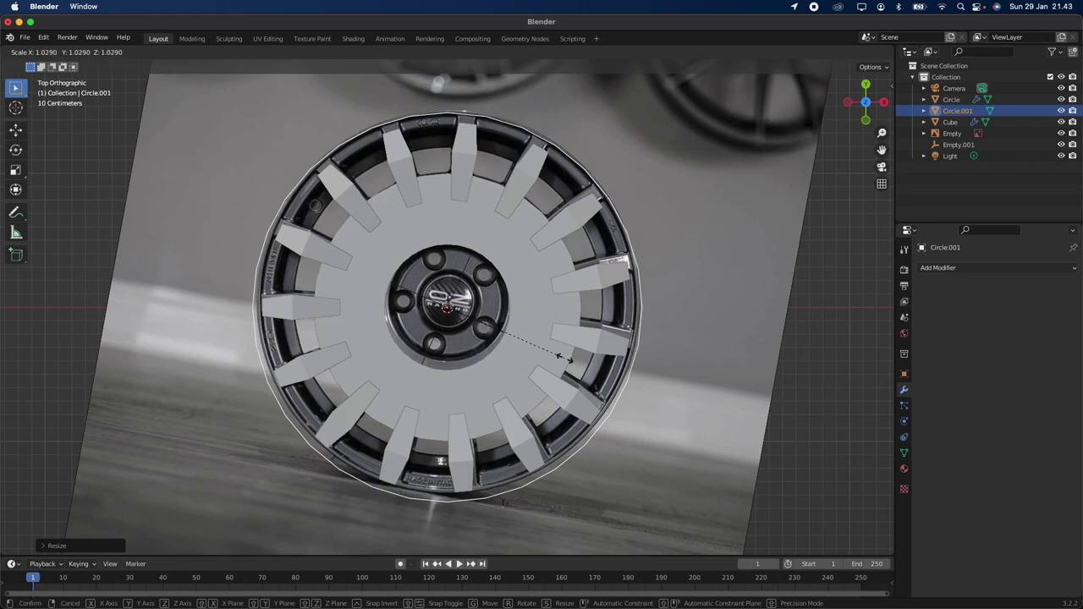
click(565, 364)
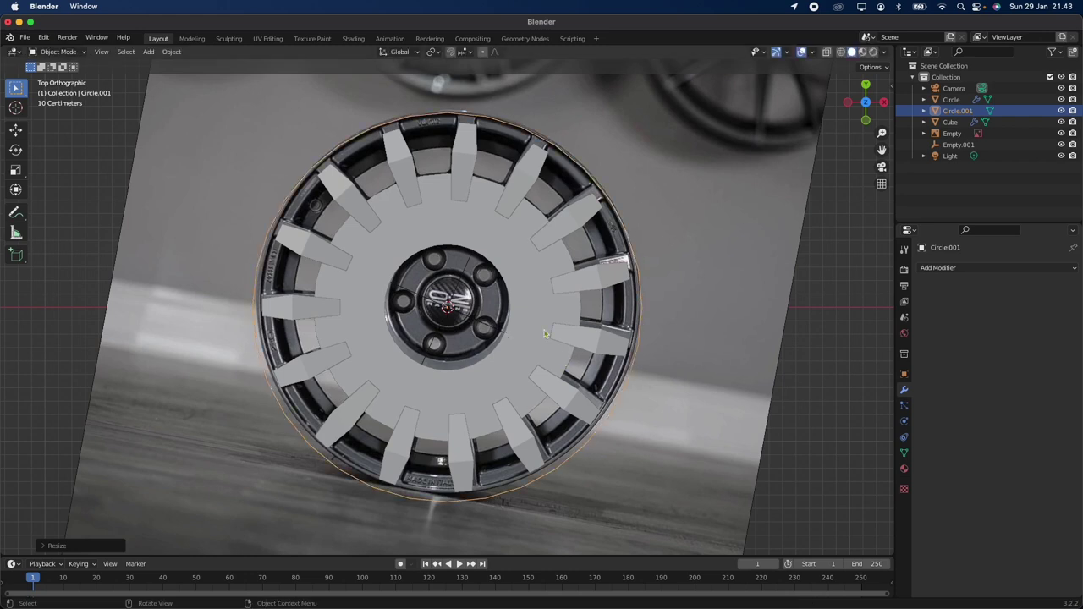
click(81, 53)
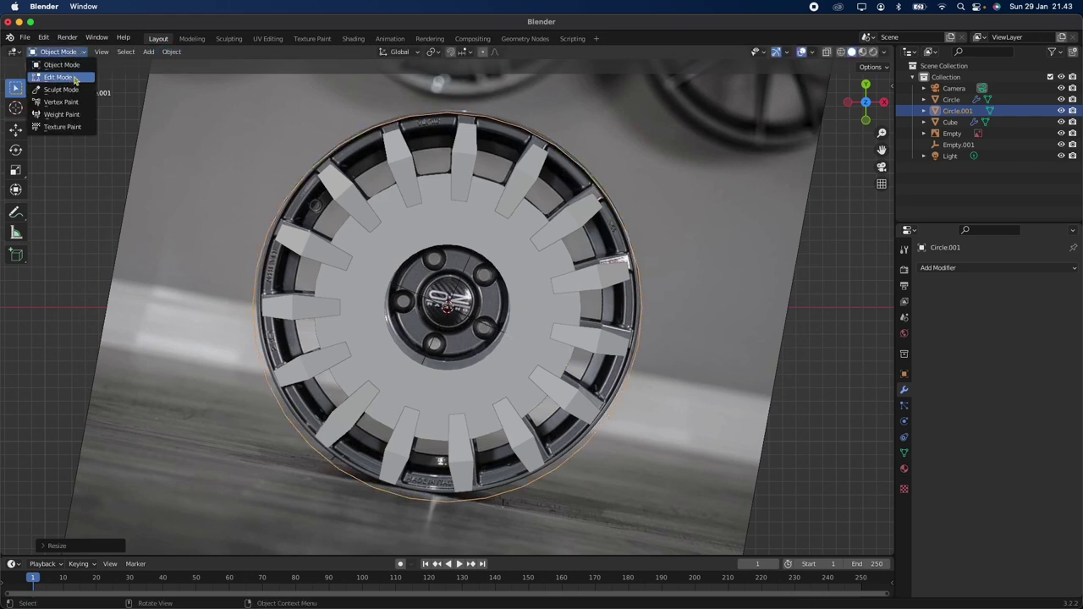
Extrude Circle.001's edge and scale it inward to about 0.93, forming a flat rim band
click(75, 79)
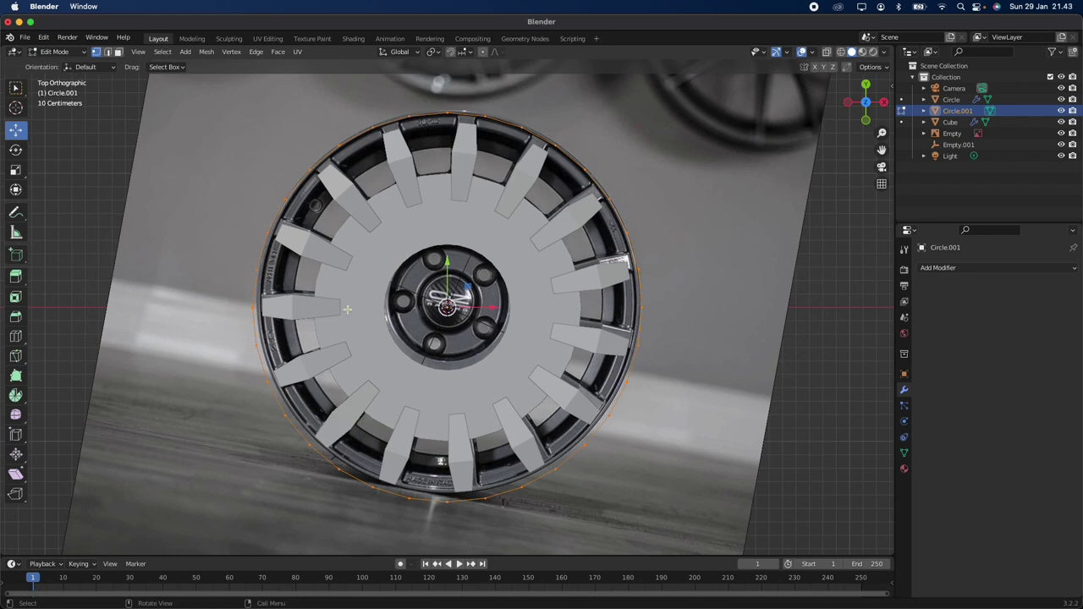
key(s)
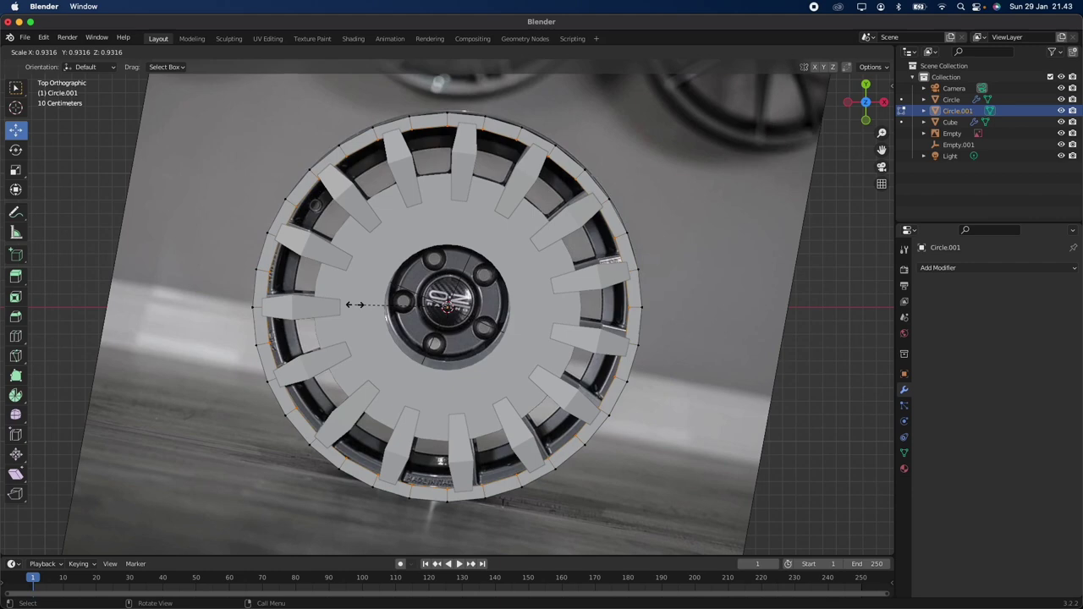
click(354, 305)
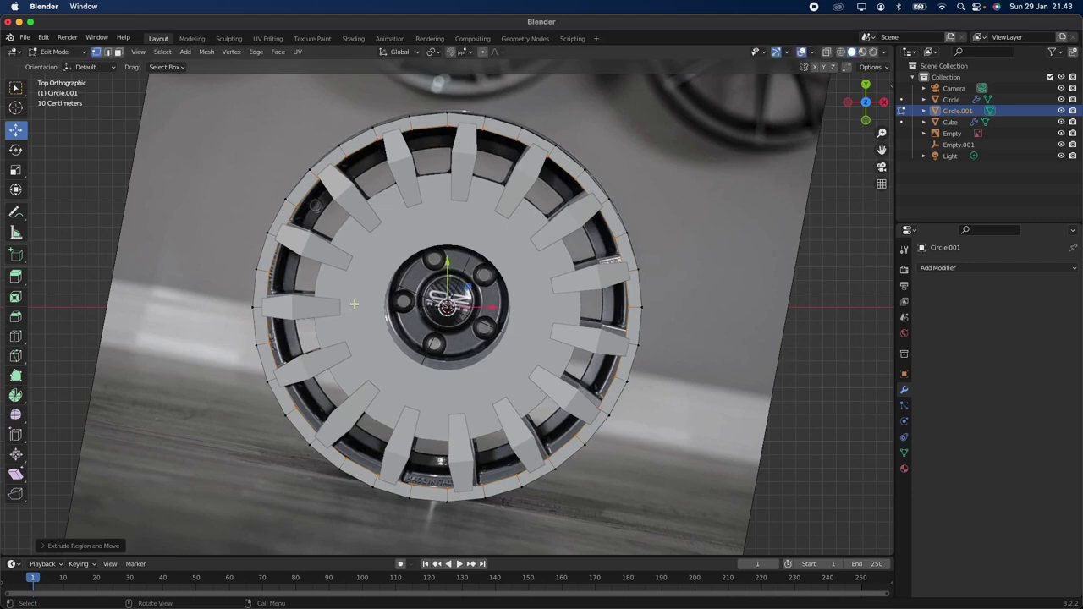
Orbit and zoom around the wheel to inspect the new rim ring around the spoke tips
middle_drag(354, 305, 353, 304)
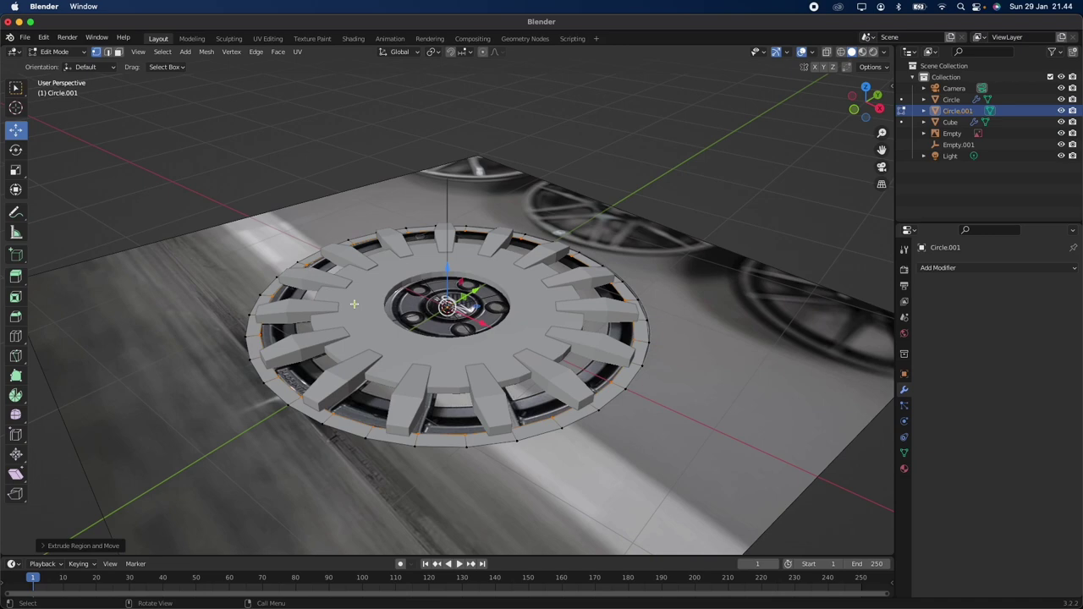
scroll(322, 340, up, 5)
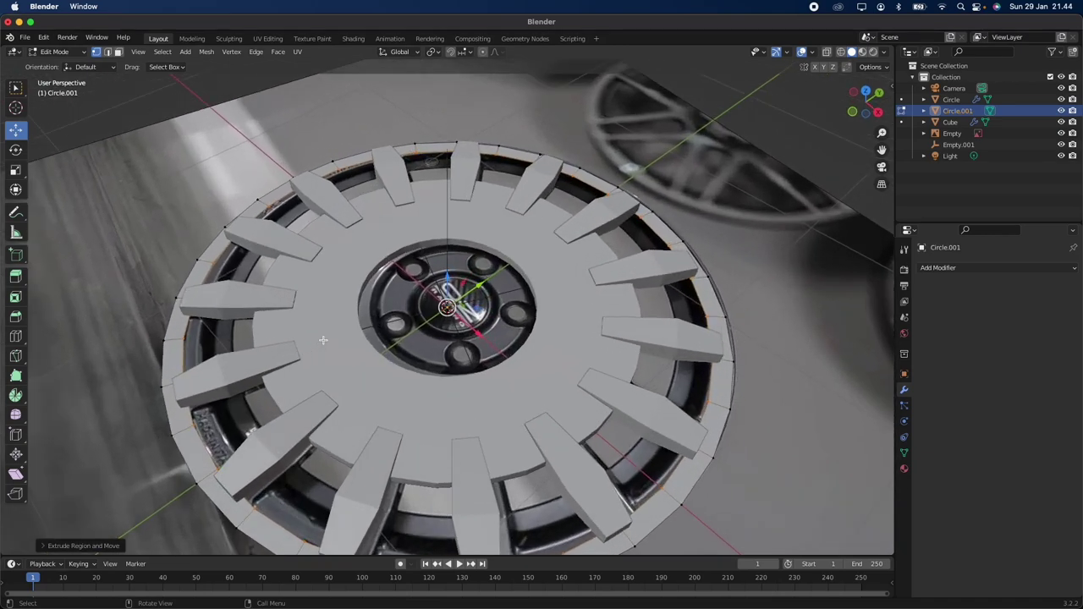
scroll(322, 340, down, 5)
scroll(323, 340, up, 5)
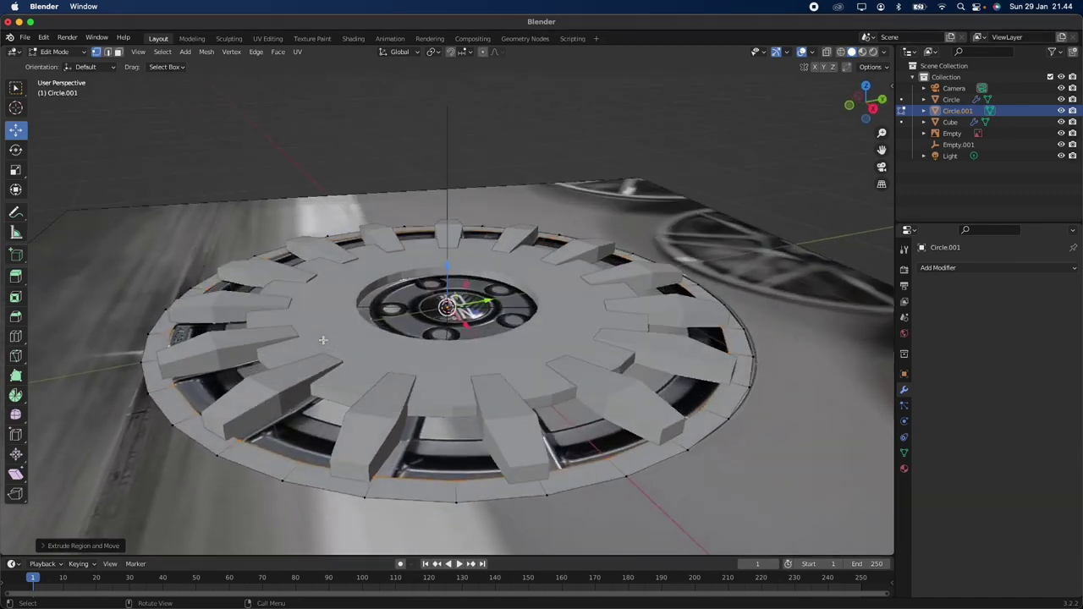
scroll(322, 340, down, 4)
scroll(323, 340, up, 4)
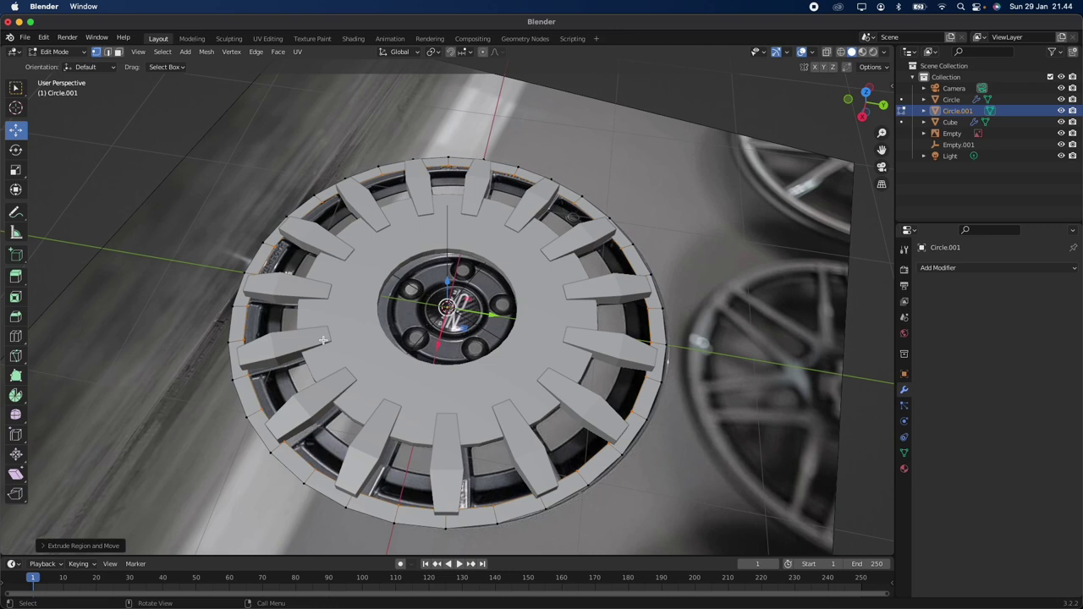
mouse_move(323, 339)
middle_down()
mouse_move(355, 346)
mouse_move(364, 381)
mouse_move(338, 305)
mouse_move(323, 339)
mouse_move(363, 347)
mouse_move(323, 339)
mouse_move(355, 351)
mouse_move(323, 340)
mouse_move(343, 313)
mouse_move(323, 339)
middle_up()
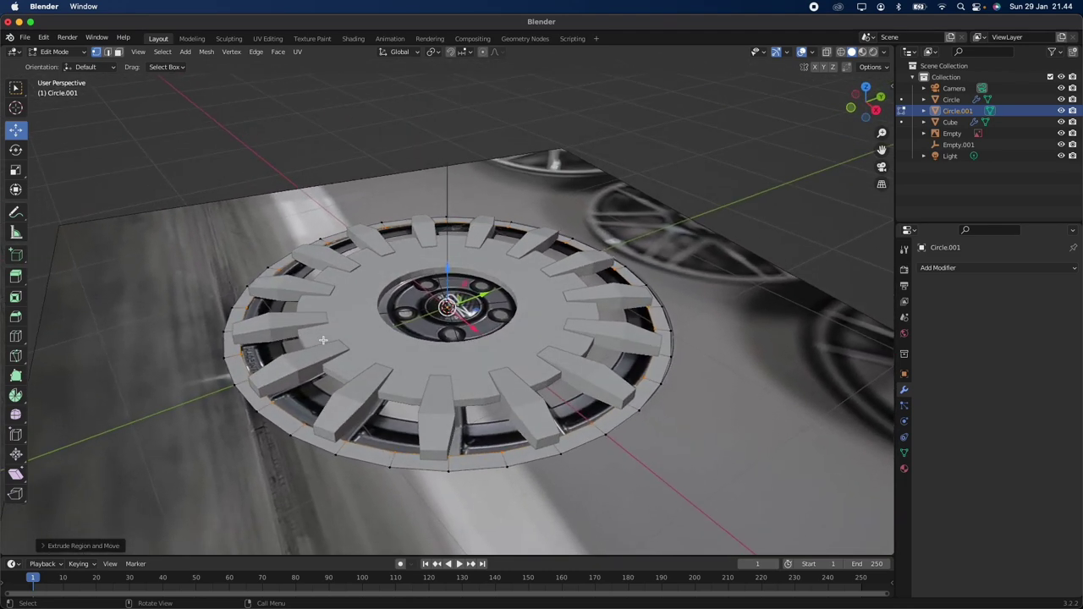
Hide the Empty holding the wheel reference photo, leaving the spokes, disc and rim visible
click(1061, 134)
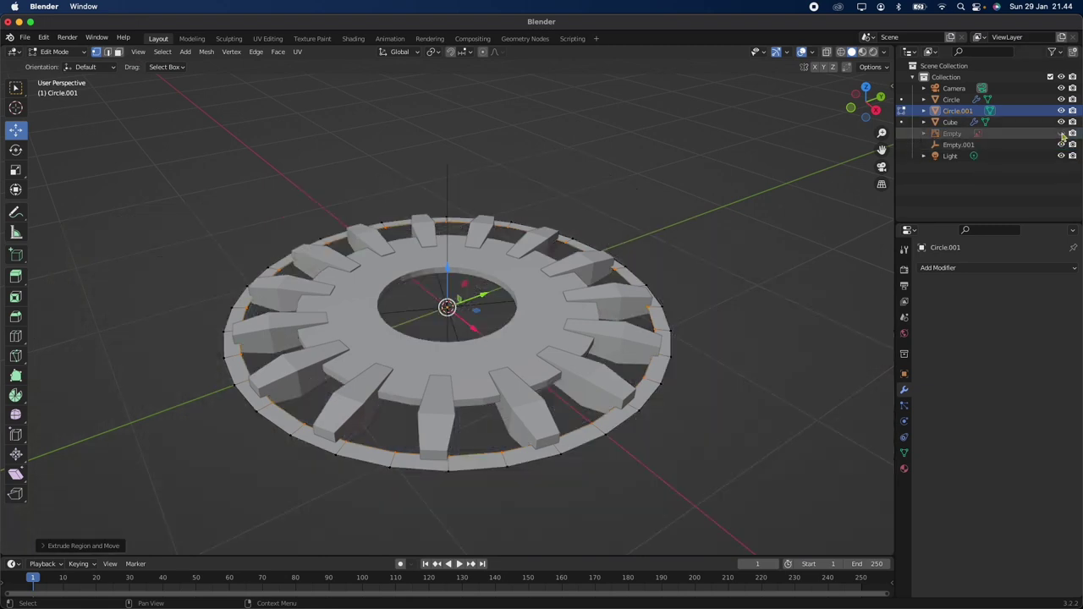
scroll(656, 249, right, 5)
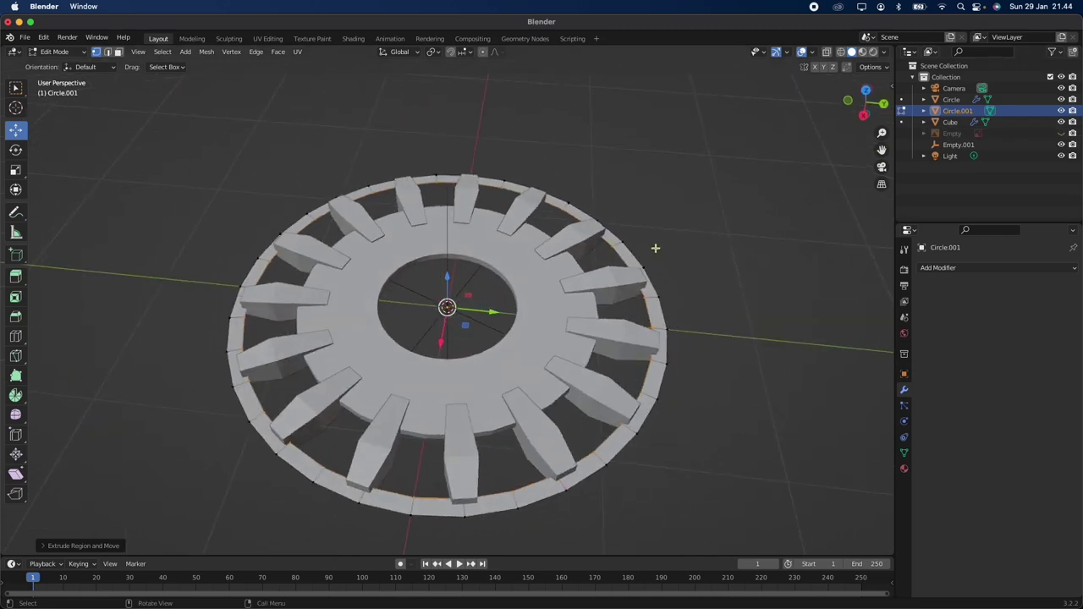